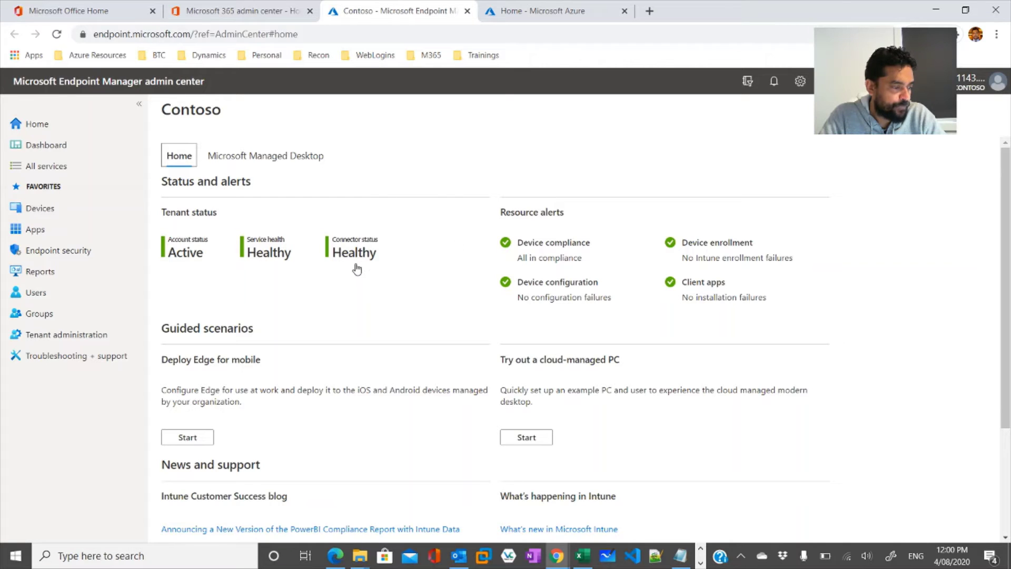
Open the Devices section and examine its Windows, iOS/iPadOS, macOS, Android and Enroll devices pages.
{"action": "left_click", "coordinate": [41, 209]}
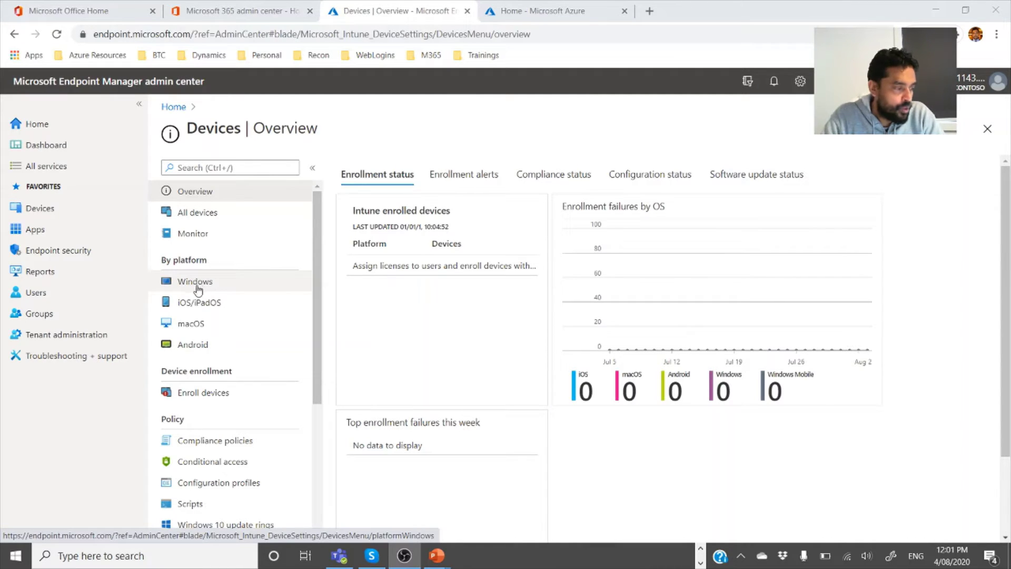
{"action": "left_click", "coordinate": [204, 287]}
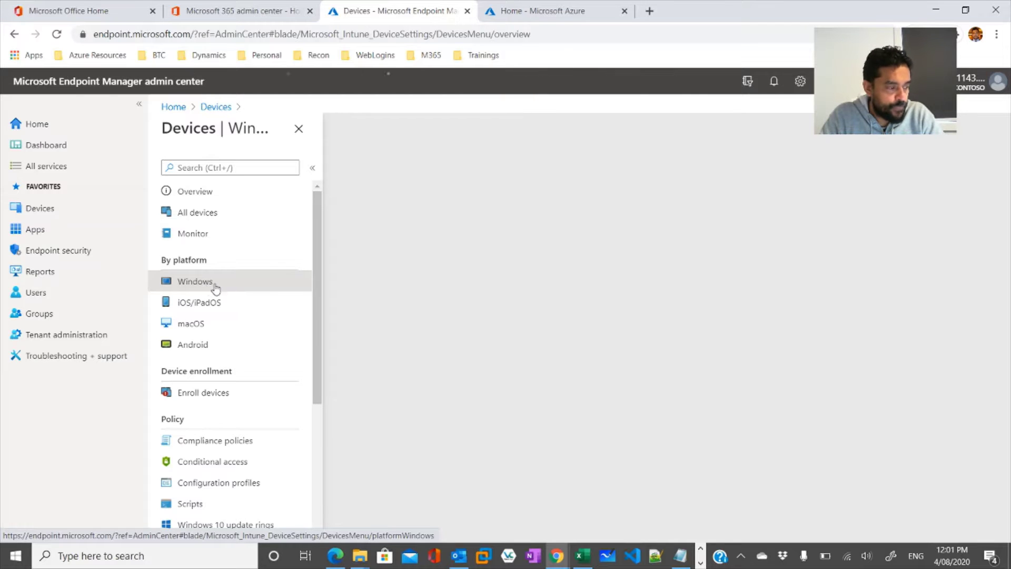
{"action": "left_click", "coordinate": [190, 307]}
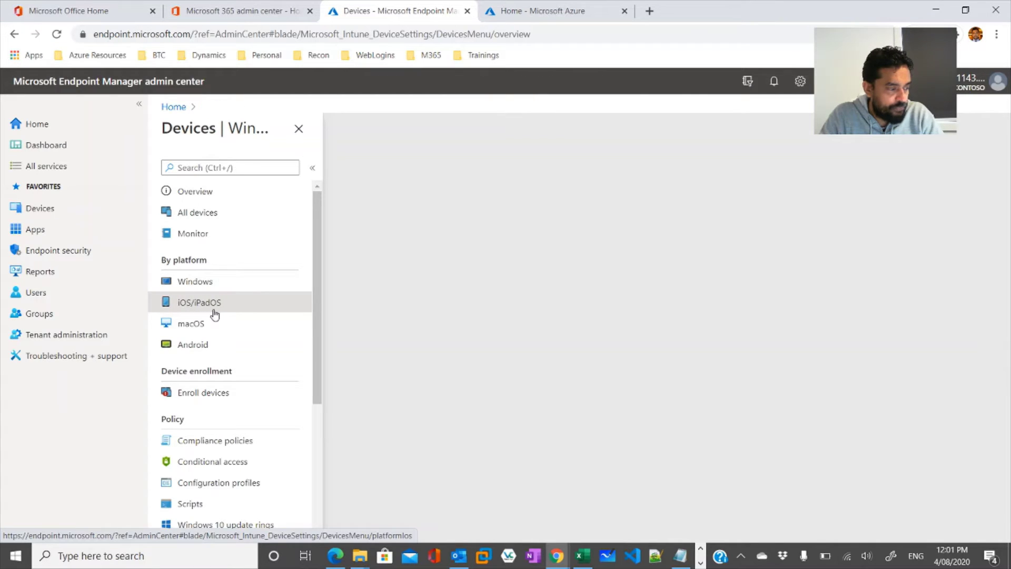
{"action": "left_click", "coordinate": [197, 328]}
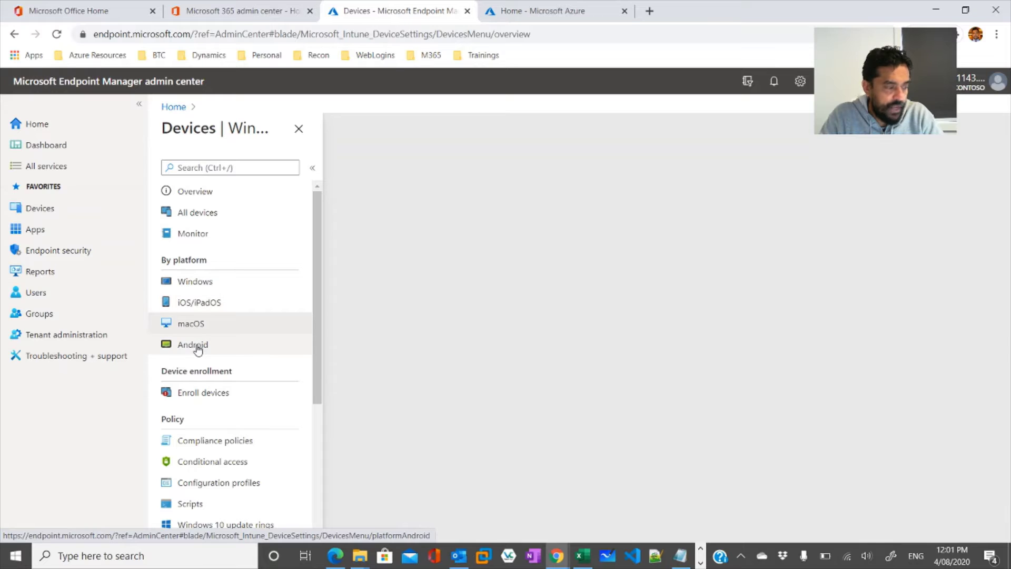
{"action": "left_click", "coordinate": [197, 347]}
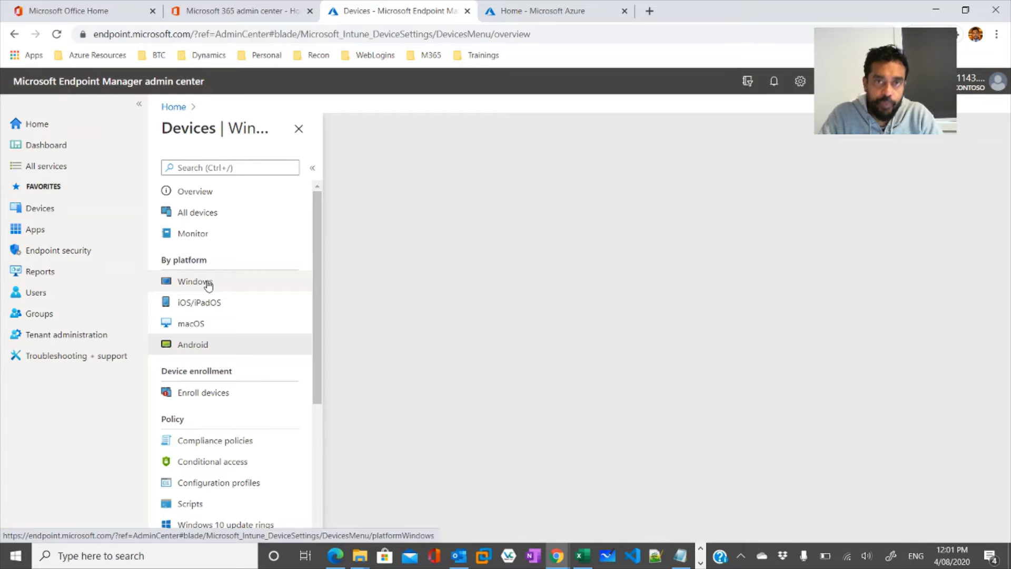
{"action": "left_click", "coordinate": [210, 395]}
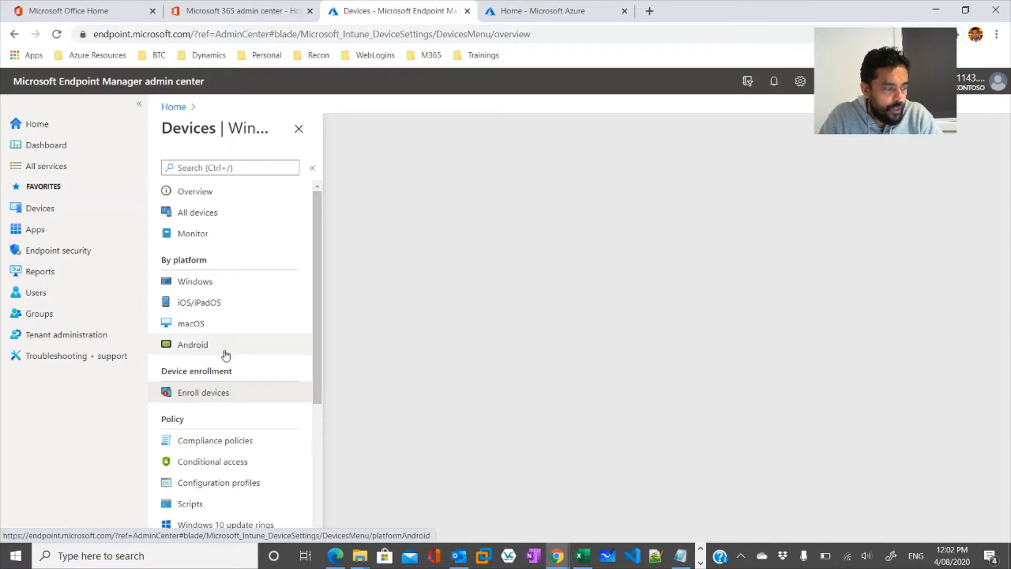
Examine the Configuration profiles and Enrollment restrictions pages among the device policies.
{"action": "scroll", "coordinate": [221, 344], "scroll_direction": "down", "scroll_amount": 2}
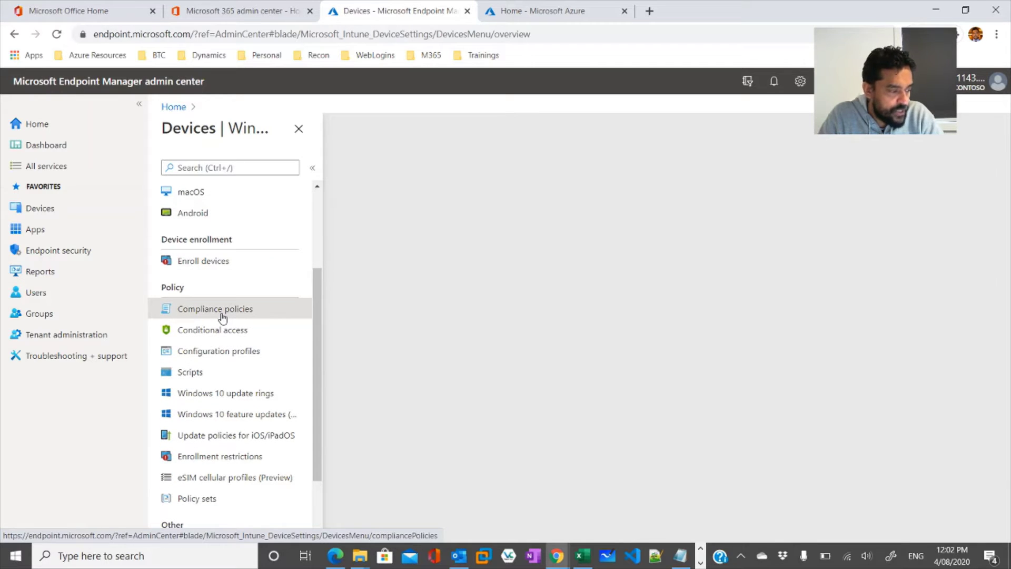
{"action": "left_click", "coordinate": [223, 352]}
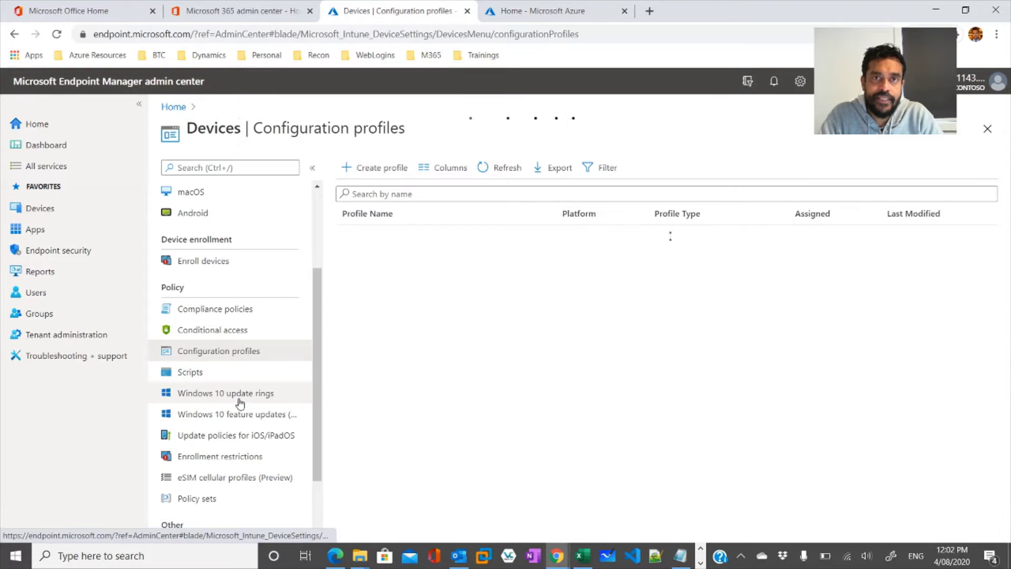
{"action": "left_click", "coordinate": [223, 459]}
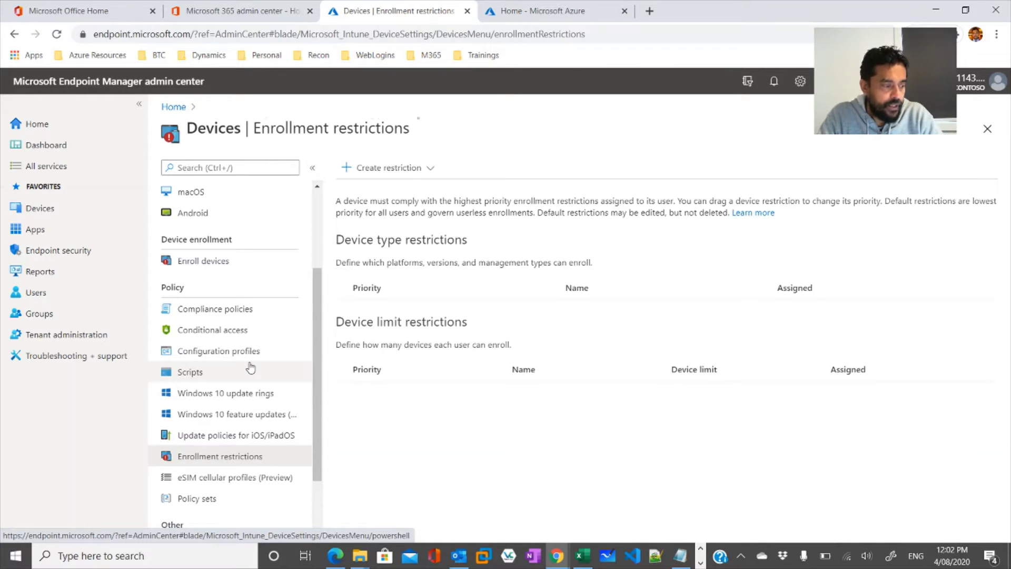
Draft a device type enrollment restriction named Demo as far as its platform settings and discard it.
{"action": "left_click", "coordinate": [390, 168]}
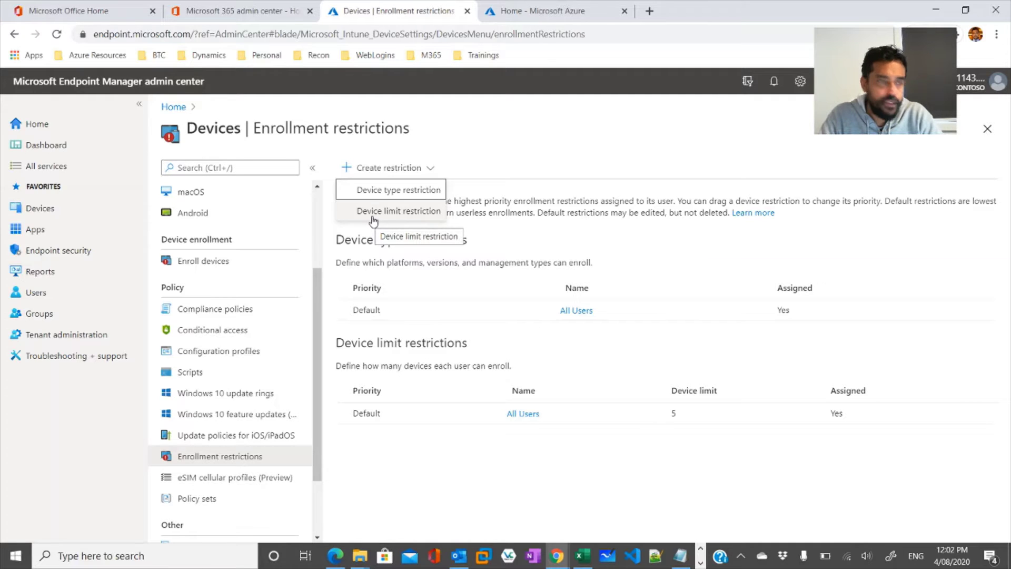
{"action": "left_click", "coordinate": [398, 192]}
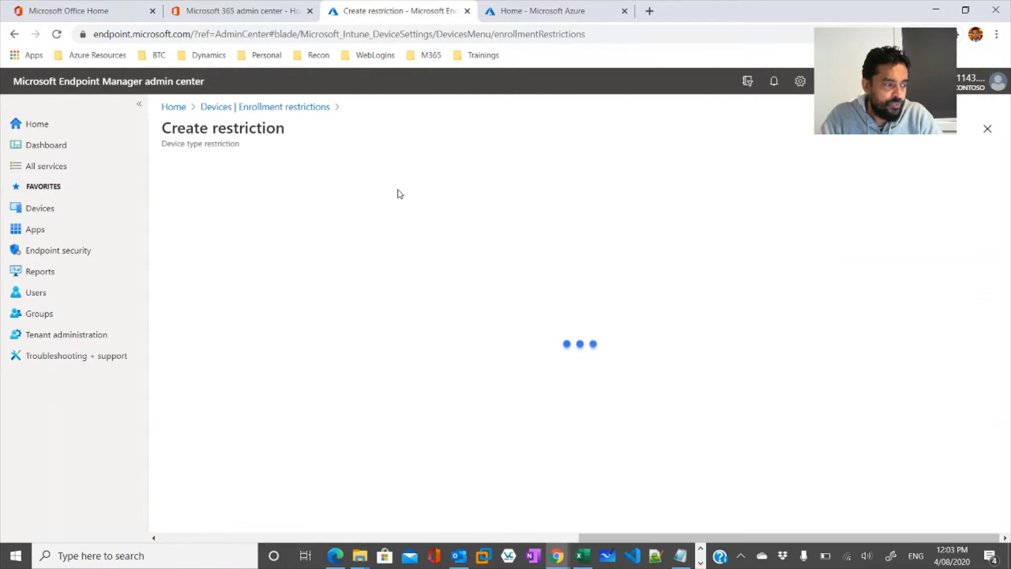
{"action": "left_click", "coordinate": [381, 212]}
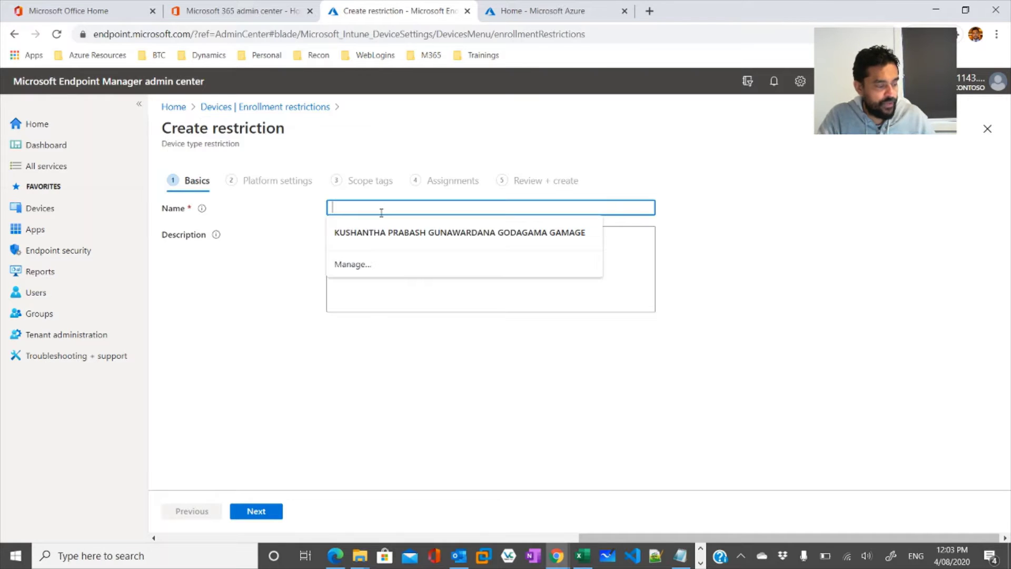
{"action": "type", "text": "Demo"}
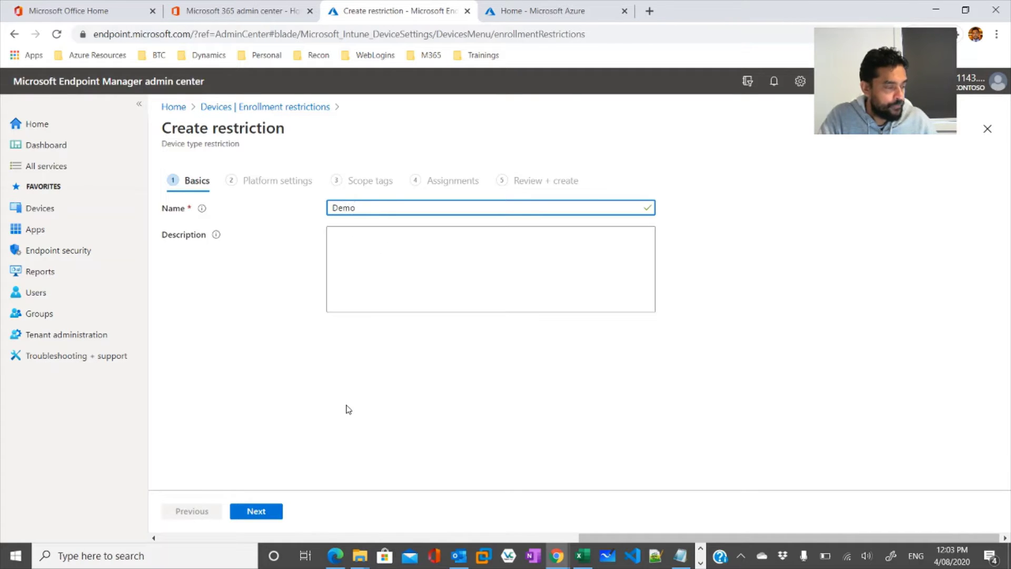
{"action": "left_click", "coordinate": [262, 511]}
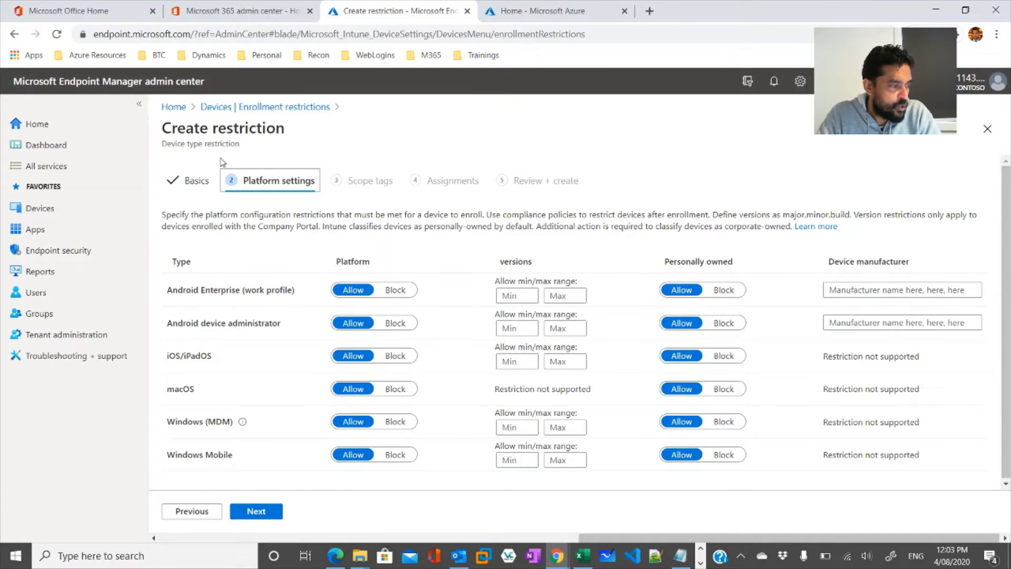
{"action": "left_click", "coordinate": [214, 107]}
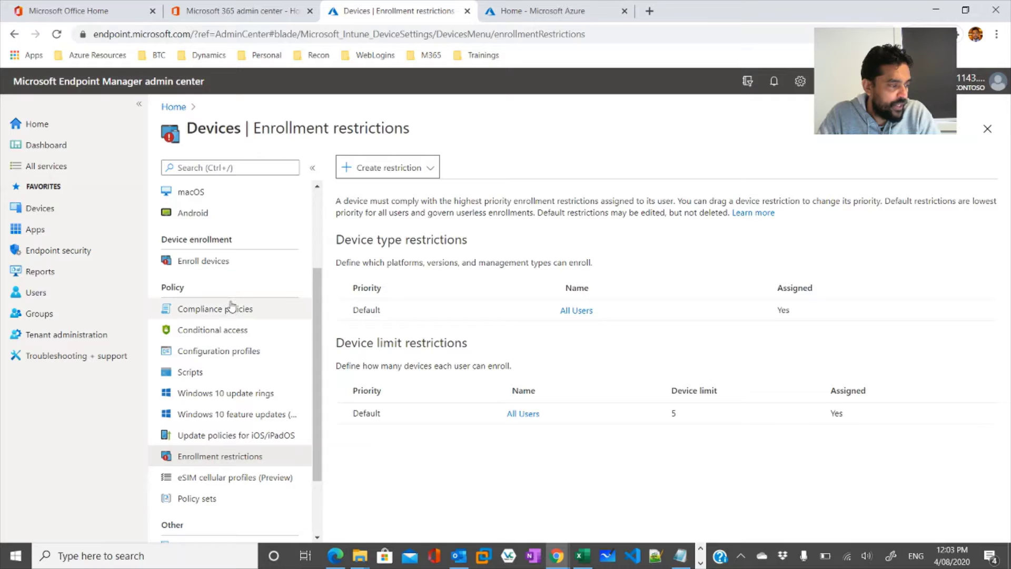
Open the device compliance policies and start a new policy for the Android device administrator platform.
{"action": "scroll", "coordinate": [237, 316], "scroll_direction": "down", "scroll_amount": 2}
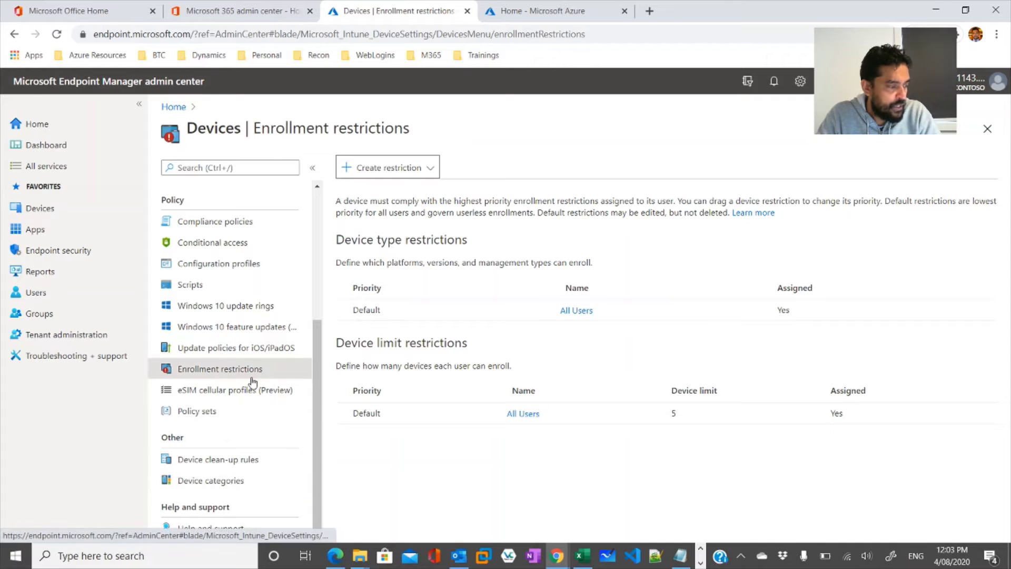
{"action": "scroll", "coordinate": [253, 385], "scroll_direction": "up", "scroll_amount": 3}
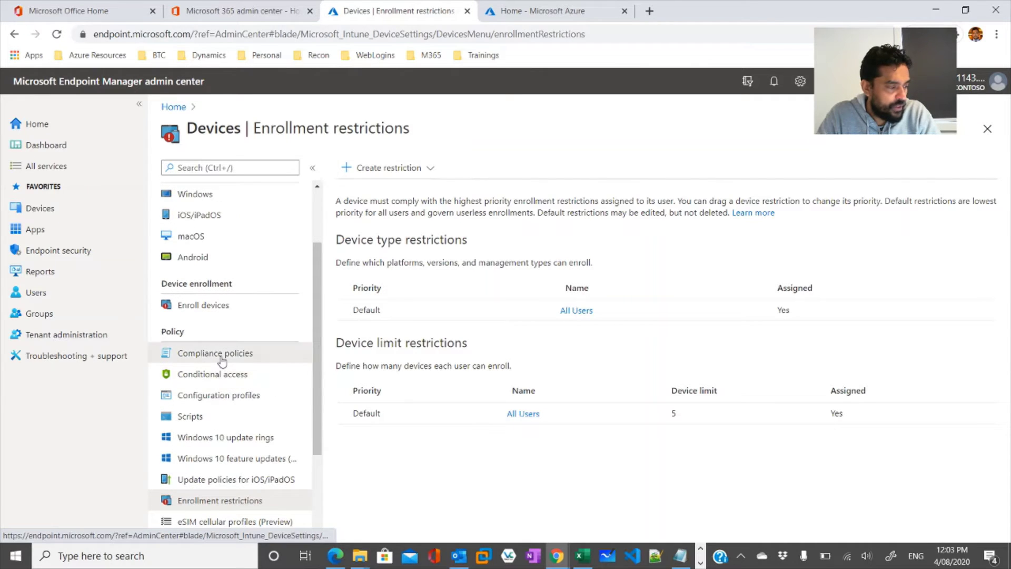
{"action": "left_click", "coordinate": [219, 354]}
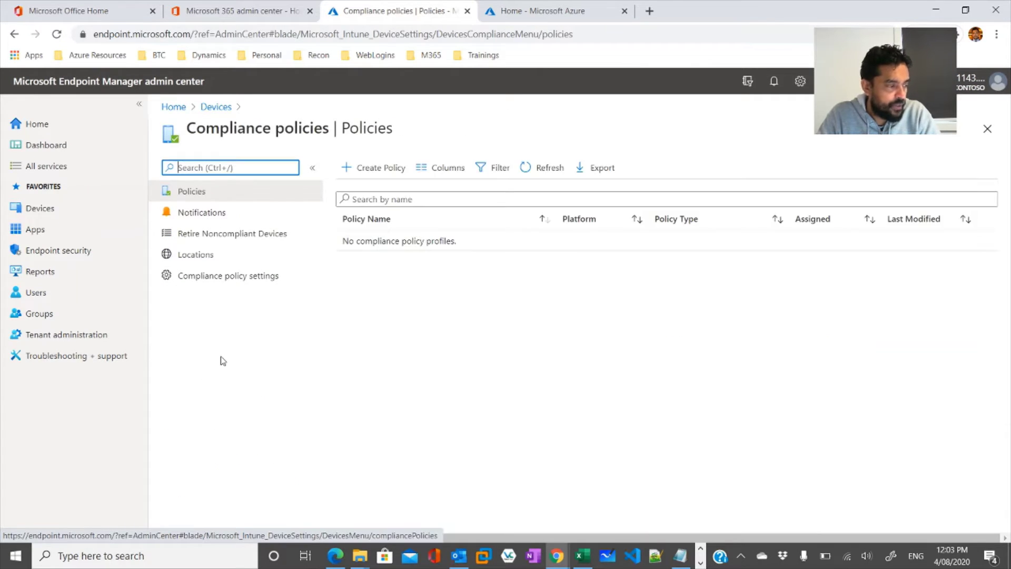
{"action": "left_click", "coordinate": [395, 166]}
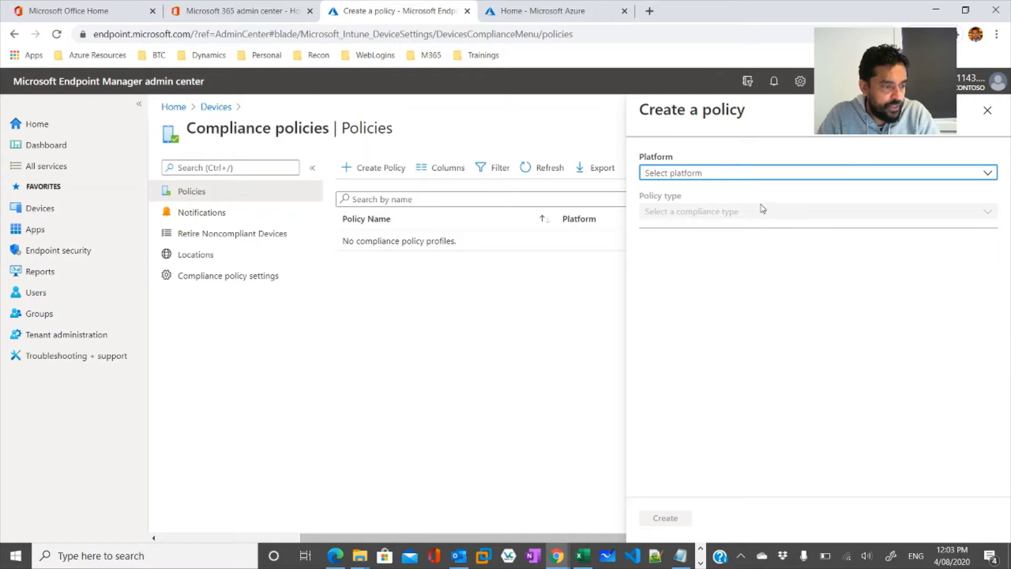
{"action": "left_click", "coordinate": [995, 177]}
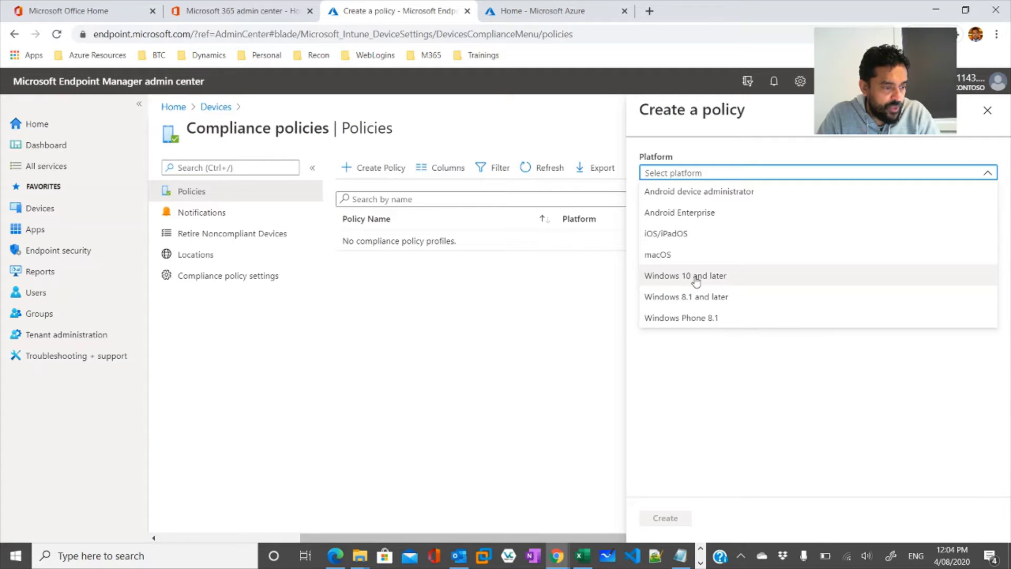
{"action": "left_click", "coordinate": [699, 195]}
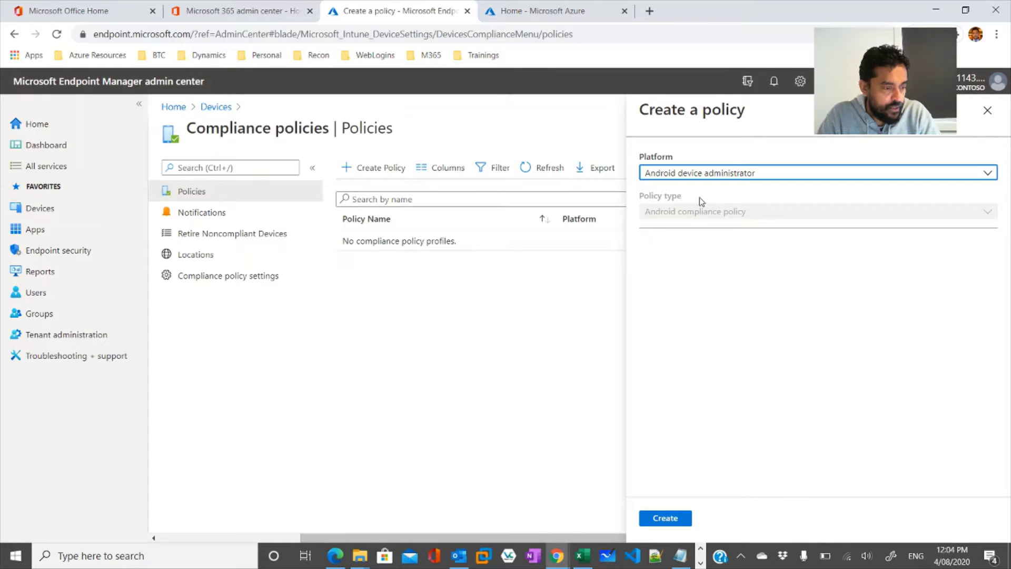
{"action": "left_click", "coordinate": [681, 519]}
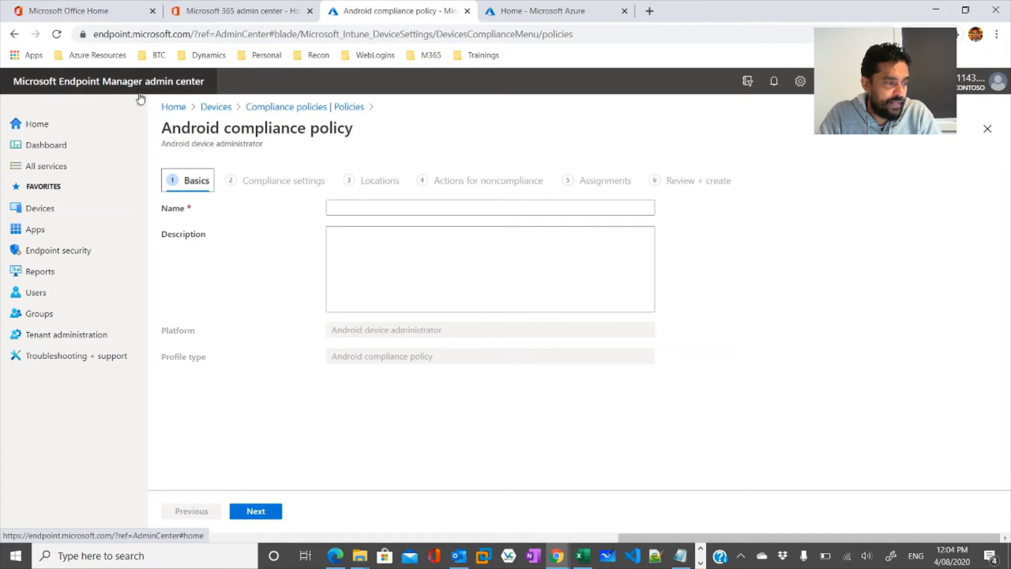
Switch to the Azure portal and find the Intune category in the list of all services.
{"action": "left_click", "coordinate": [568, 15]}
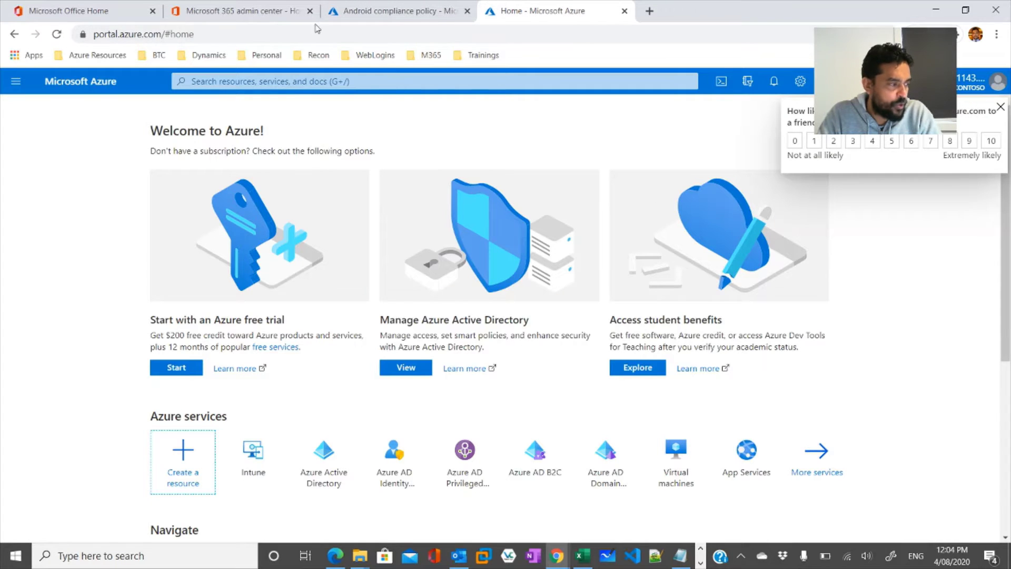
{"action": "left_click", "coordinate": [16, 81]}
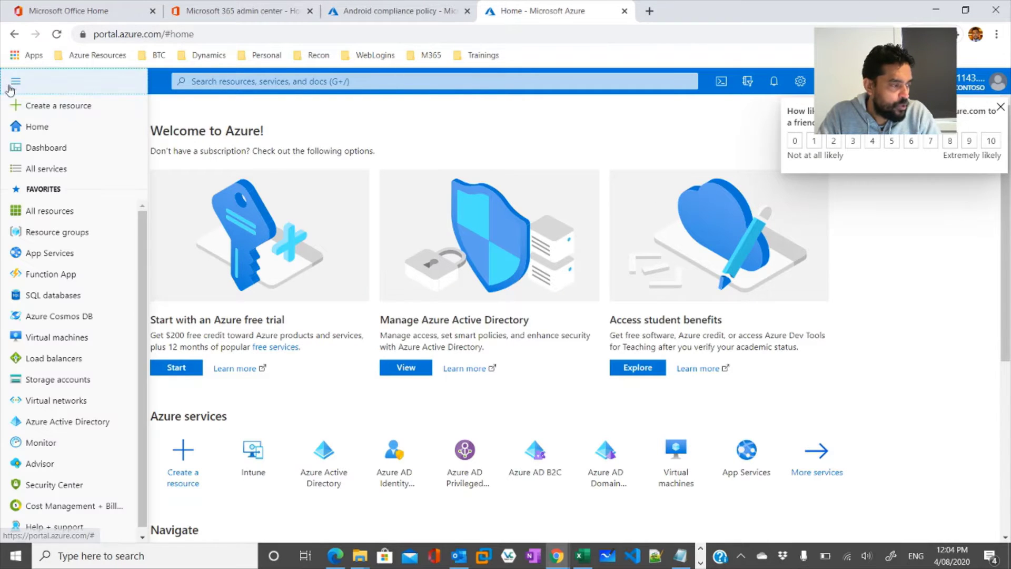
{"action": "left_click", "coordinate": [21, 169]}
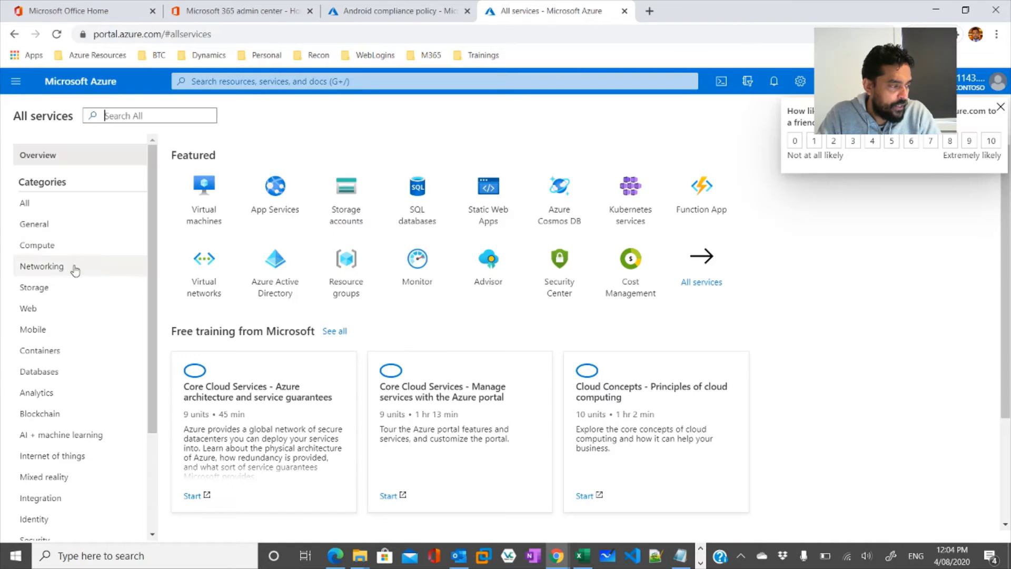
{"action": "scroll", "coordinate": [74, 432], "scroll_direction": "down", "scroll_amount": 3}
{"action": "left_click", "coordinate": [43, 514]}
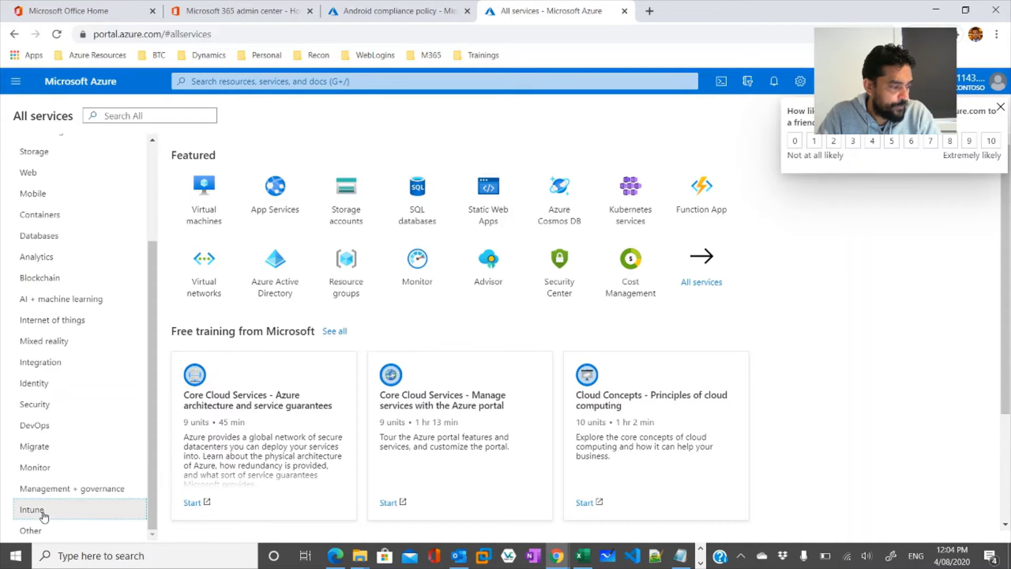
Open Intune in the Azure portal and compare the Endpoint Manager site it refers to with the one already open.
{"action": "left_click", "coordinate": [209, 177]}
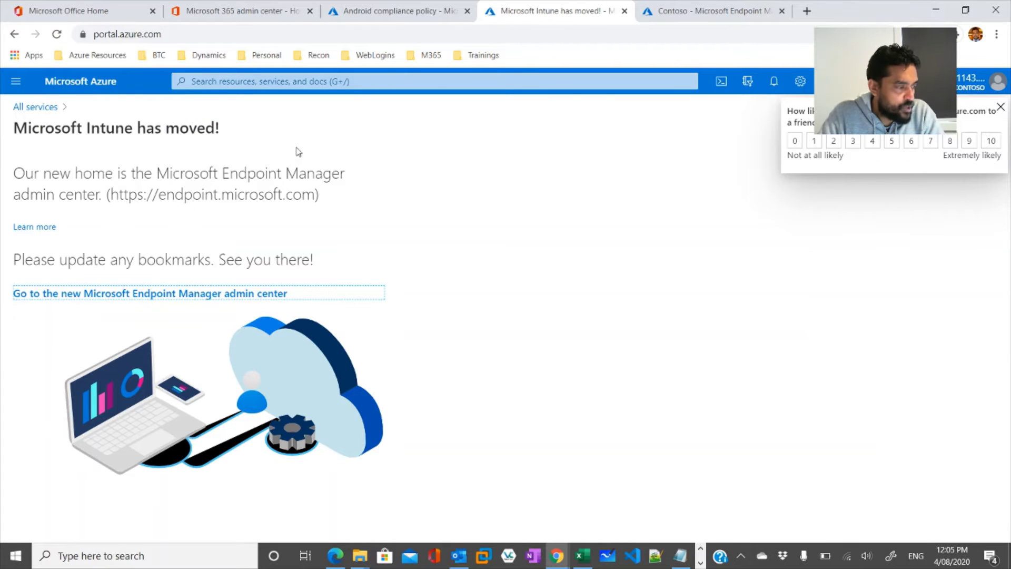
{"action": "left_click_drag", "start_coordinate": [15, 174], "coordinate": [372, 198]}
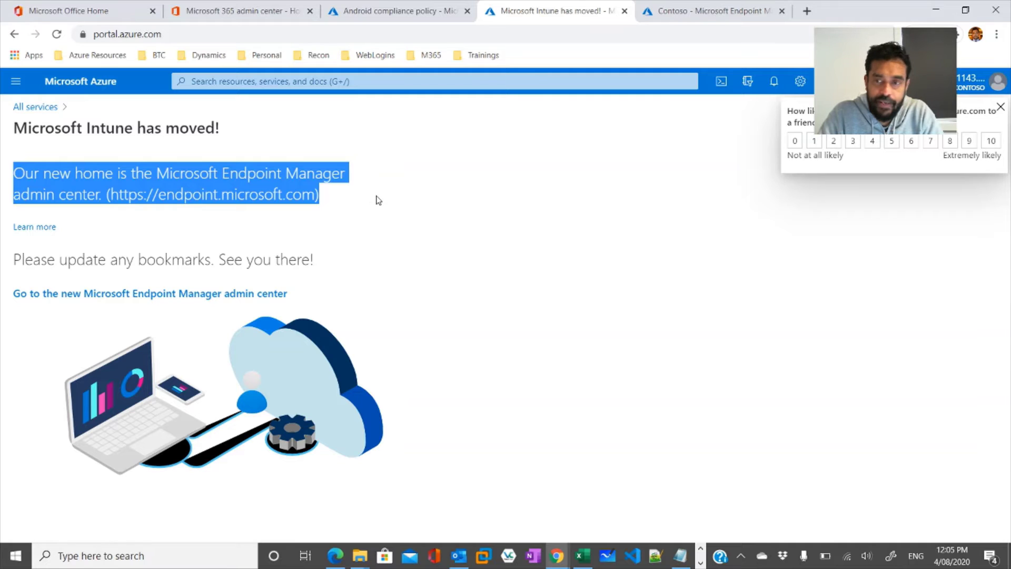
{"action": "left_click", "coordinate": [695, 7]}
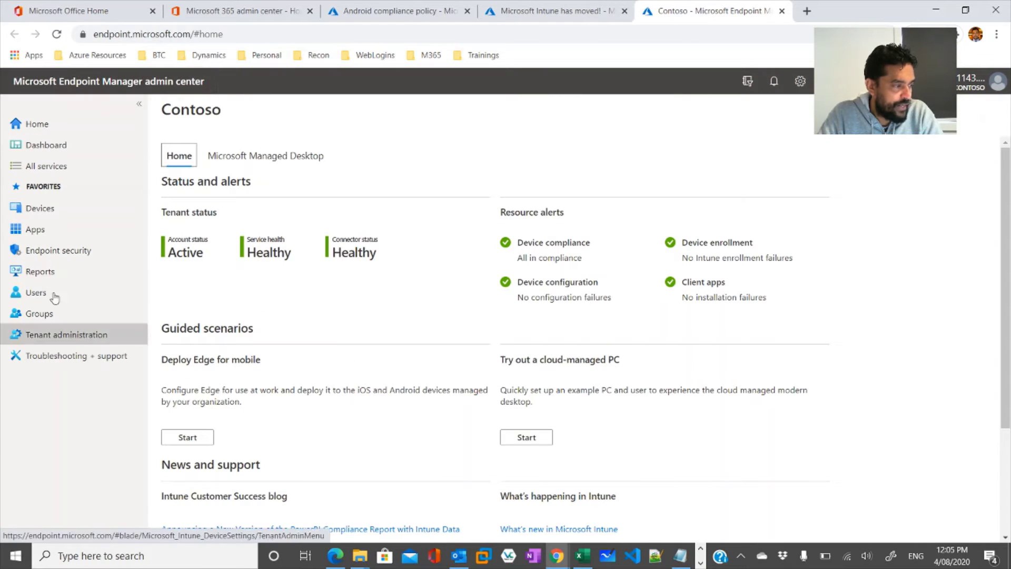
{"action": "left_click", "coordinate": [400, 10]}
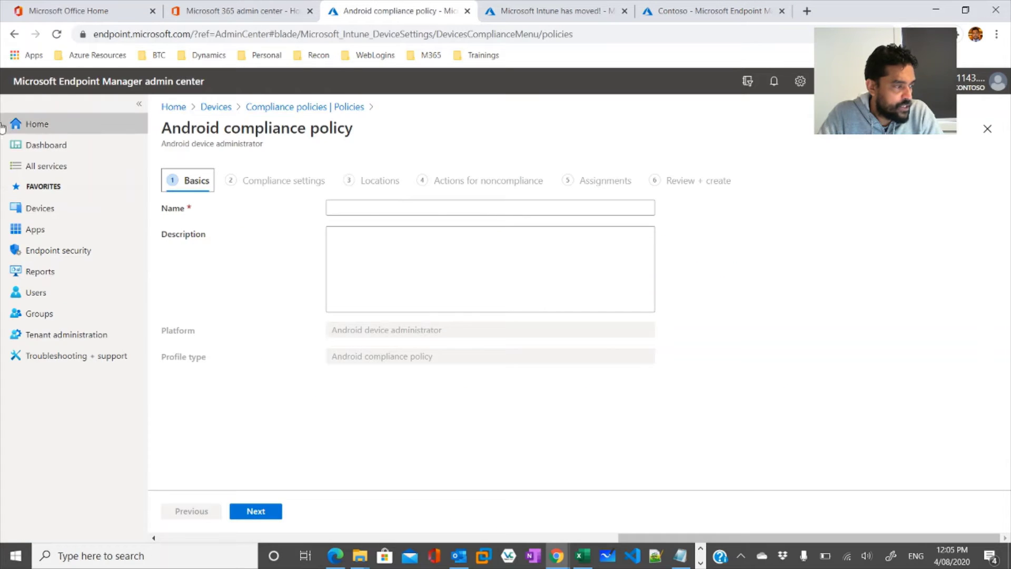
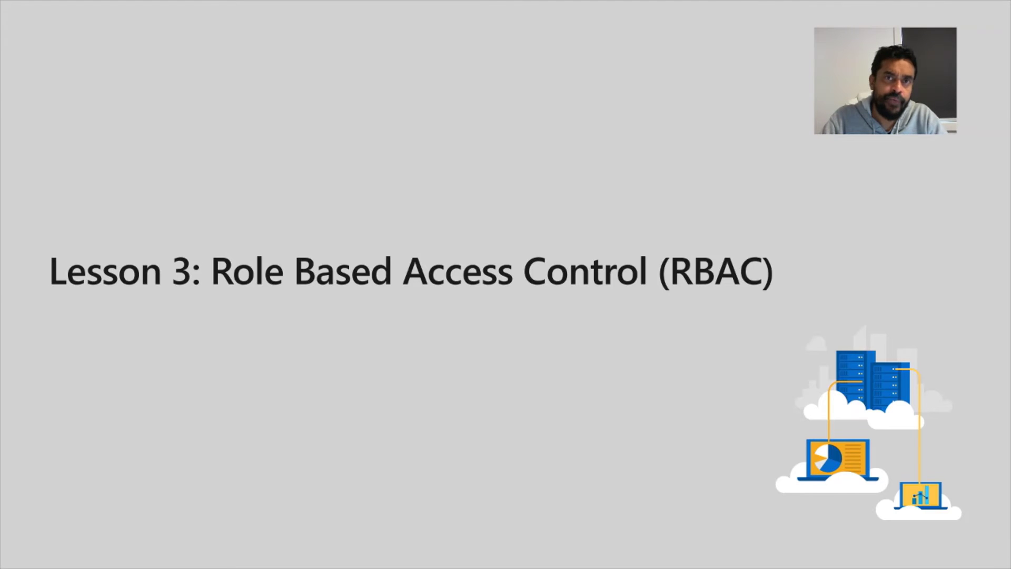
Switch to the Microsoft 365 admin center and examine the list of Azure AD admin roles down to Global admin.
{"action": "key", "text": "alt+Tab"}
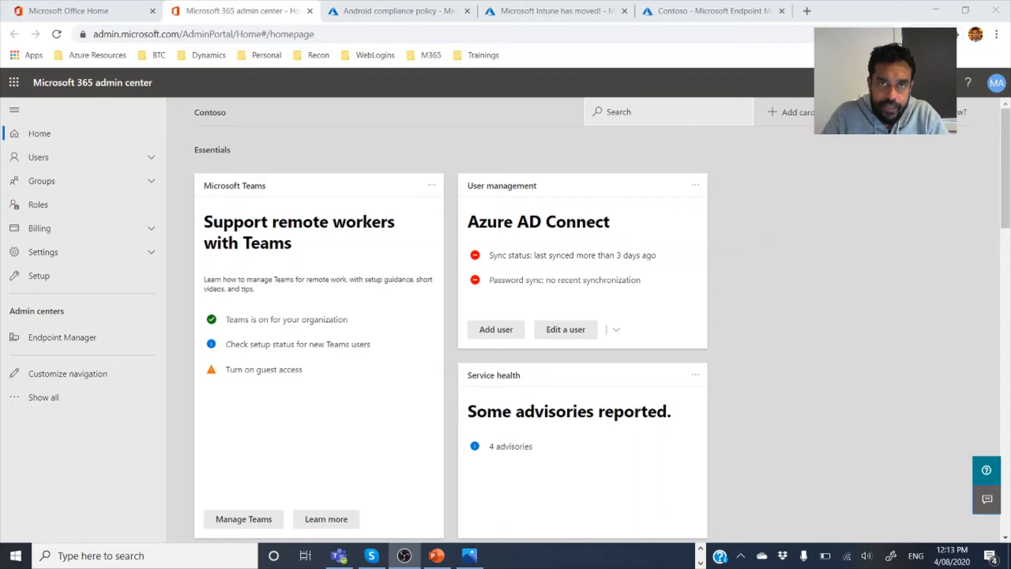
{"action": "left_click", "coordinate": [38, 206]}
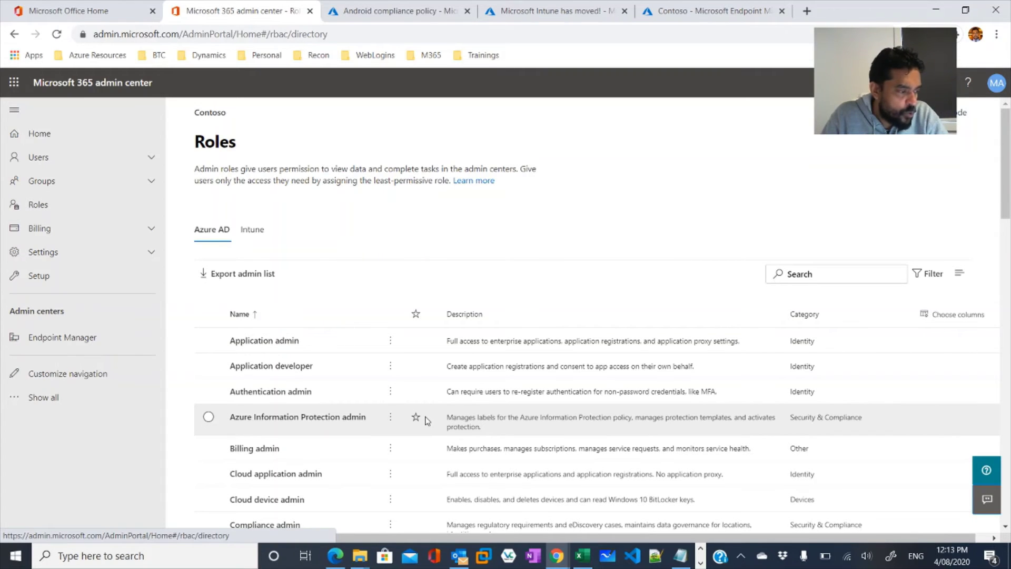
{"action": "scroll", "coordinate": [426, 420], "scroll_direction": "down", "scroll_amount": 3}
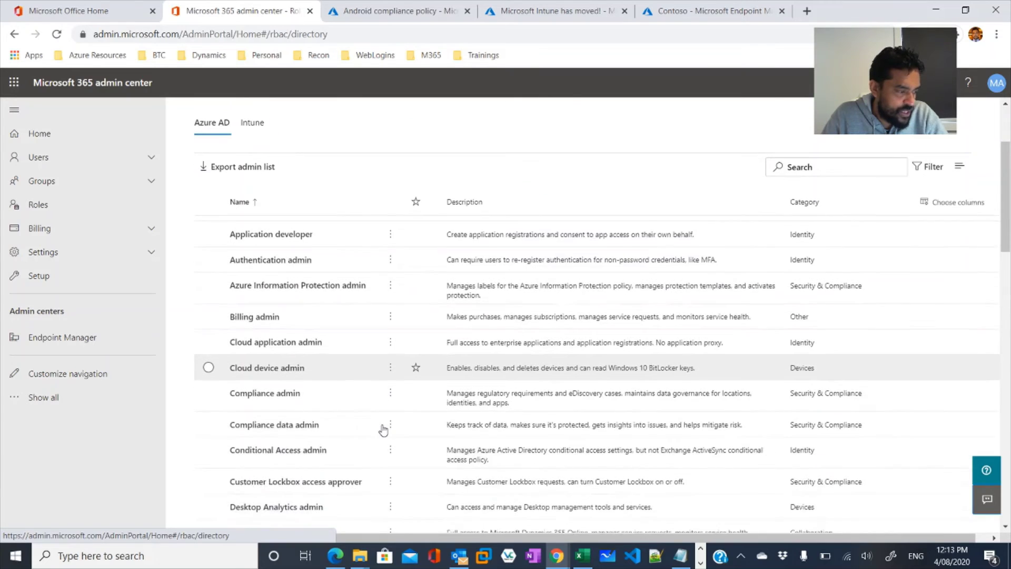
{"action": "scroll", "coordinate": [383, 430], "scroll_direction": "down", "scroll_amount": 6}
{"action": "scroll", "coordinate": [230, 348], "scroll_direction": "down", "scroll_amount": 2}
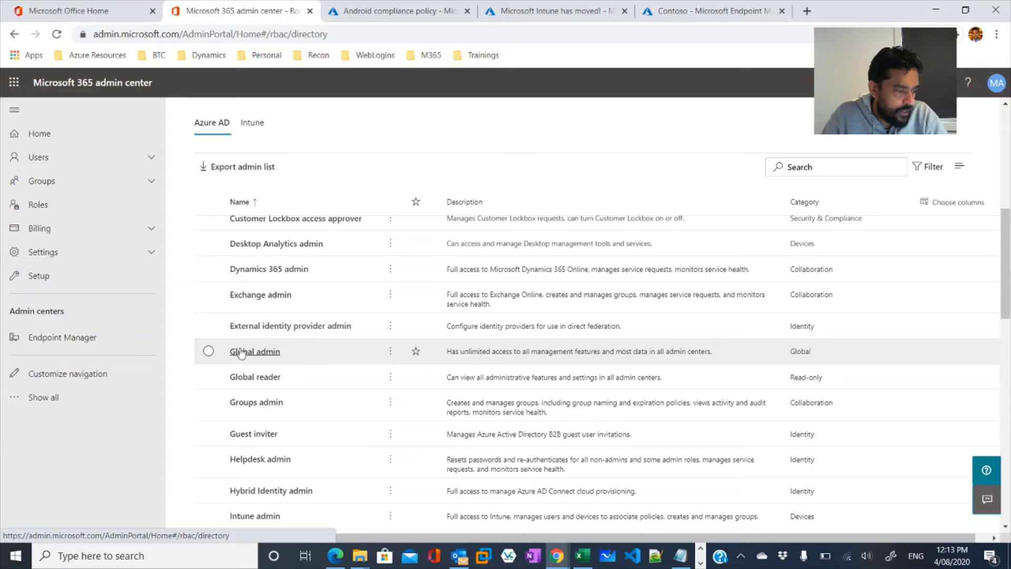
Open the Global admin role's details and examine its list of assigned admins.
{"action": "left_click", "coordinate": [241, 353]}
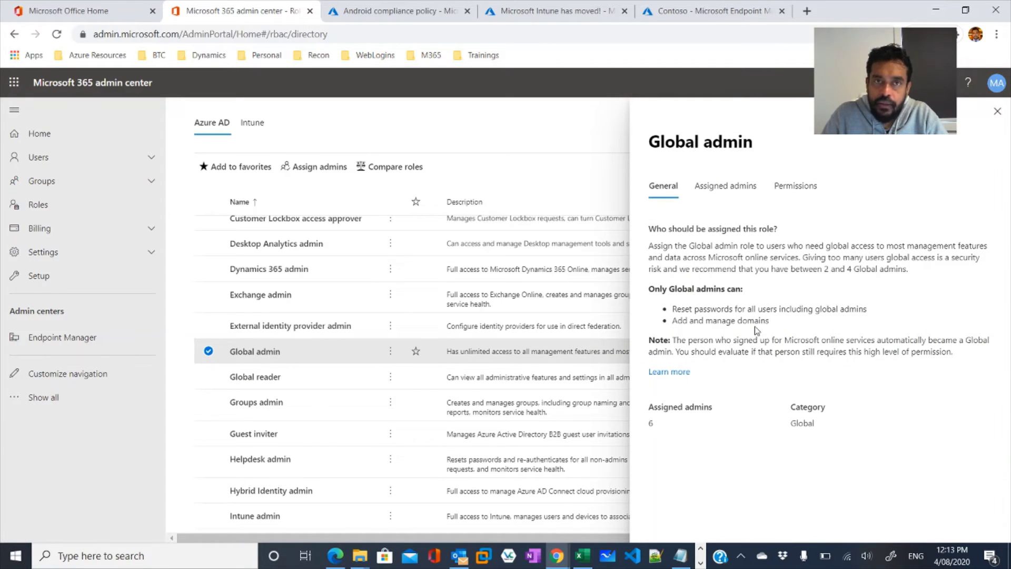
{"action": "left_click", "coordinate": [722, 195]}
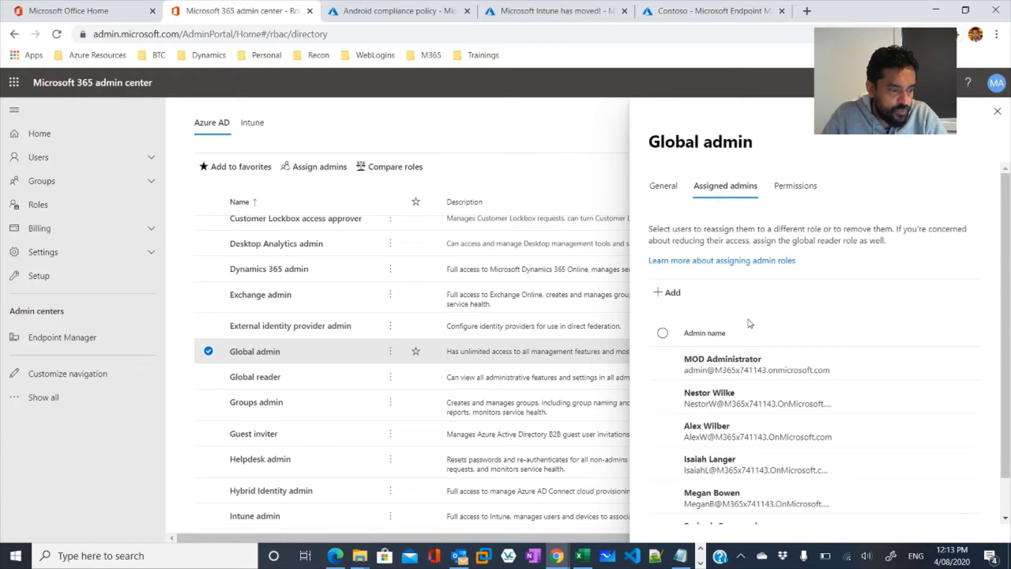
{"action": "scroll", "coordinate": [732, 422], "scroll_direction": "down", "scroll_amount": 1}
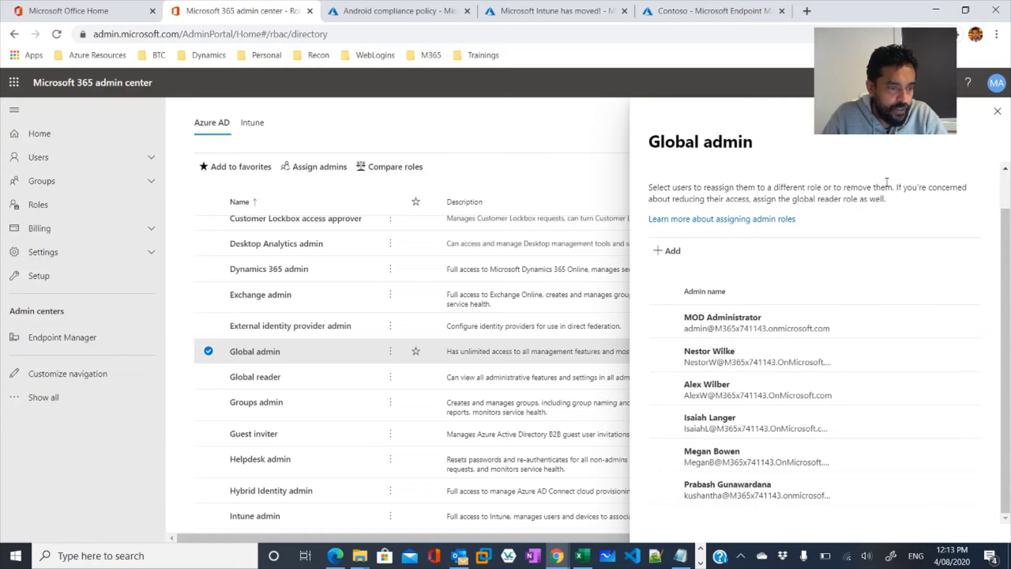
Start assigning a user from the suggestions to the Global admin role, and leave without saving.
{"action": "left_click", "coordinate": [669, 251]}
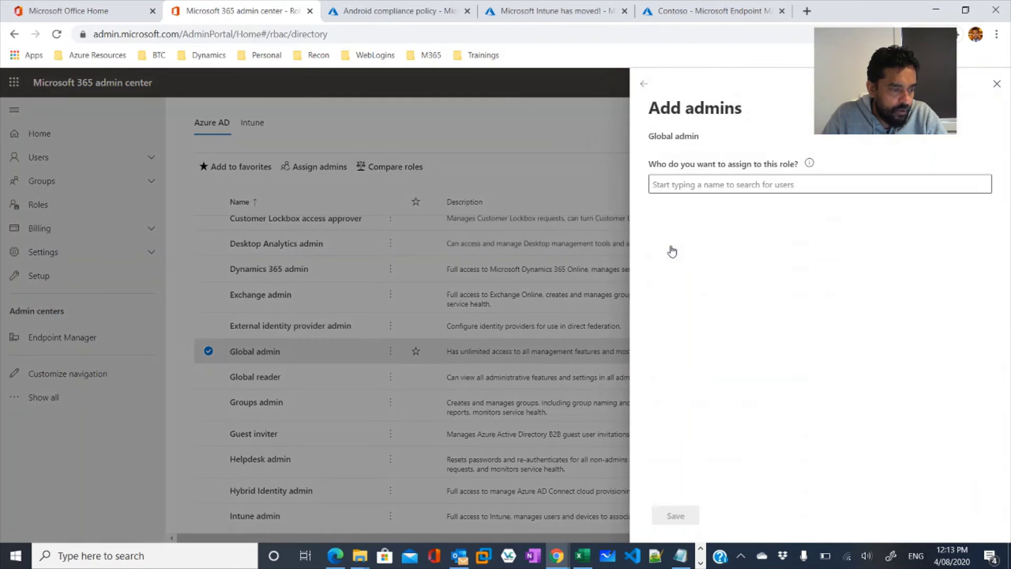
{"action": "left_click", "coordinate": [714, 182]}
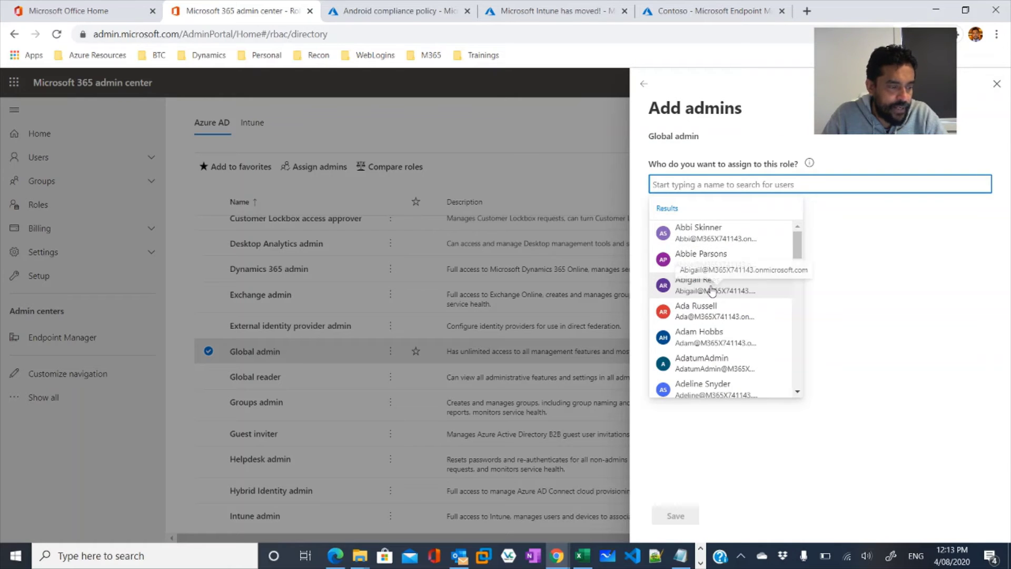
{"action": "left_click", "coordinate": [711, 284]}
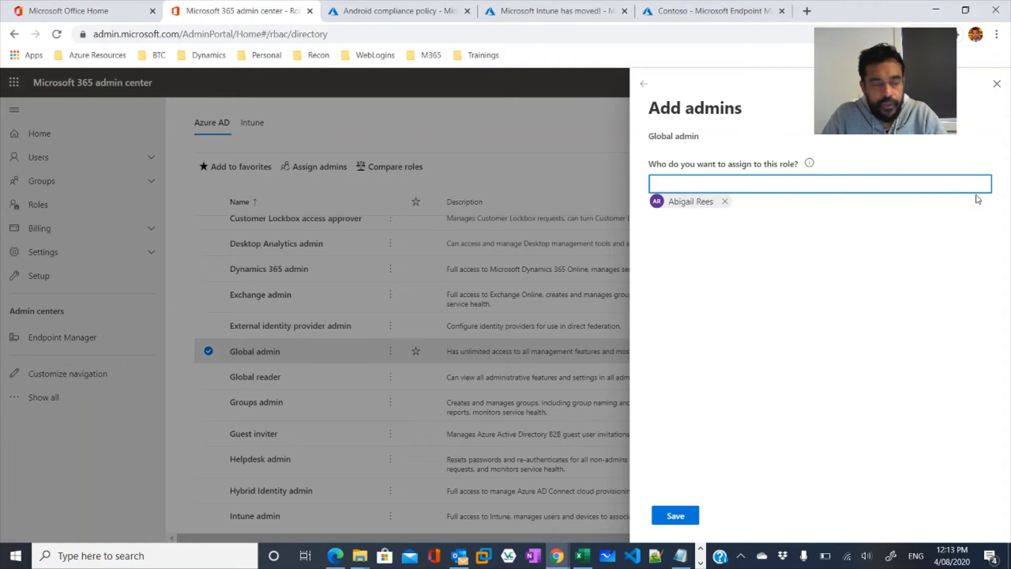
{"action": "left_click", "coordinate": [997, 85]}
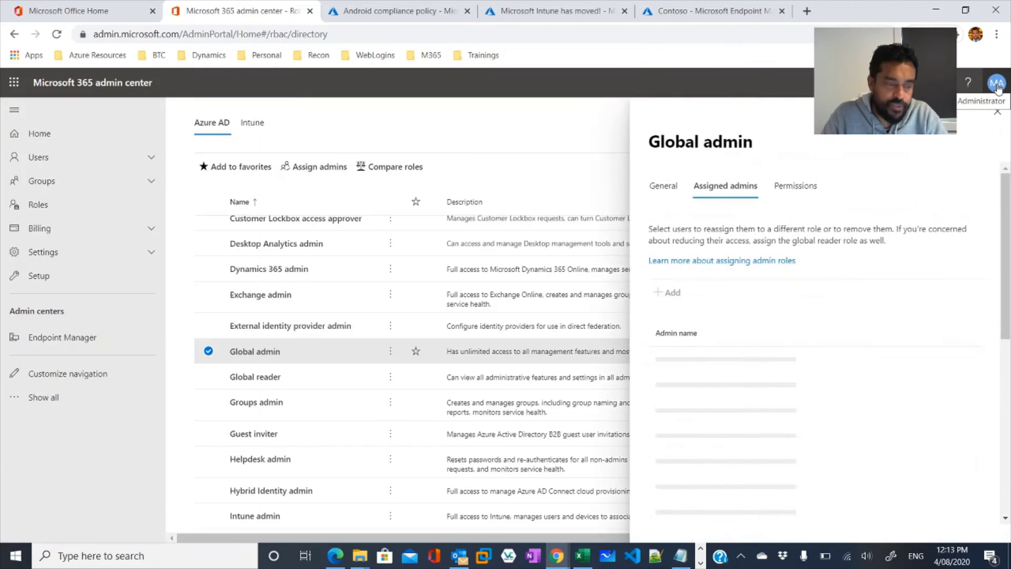
Examine the permissions included in the Global admin role and close its details.
{"action": "left_click", "coordinate": [815, 191]}
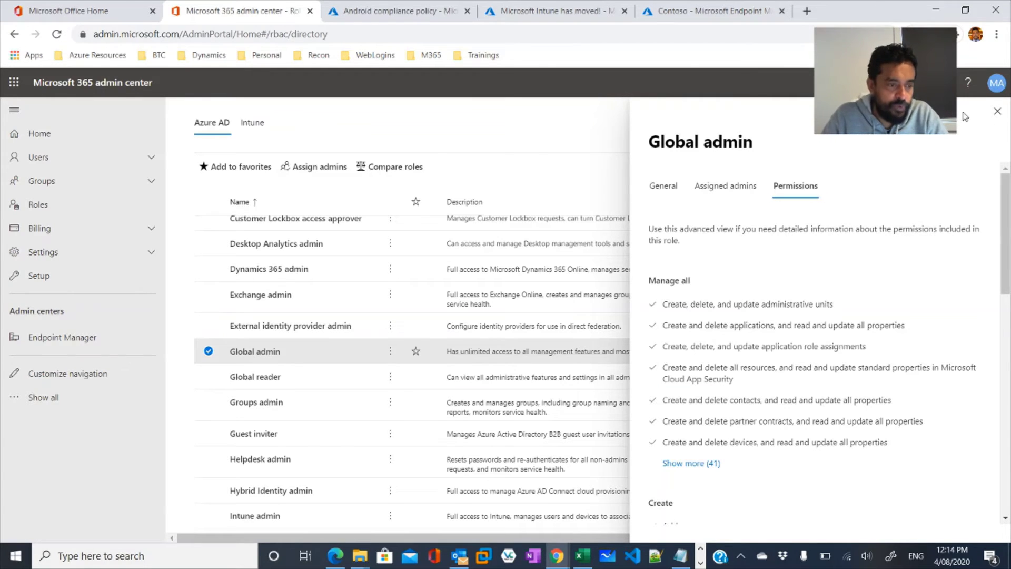
{"action": "left_click", "coordinate": [1000, 113]}
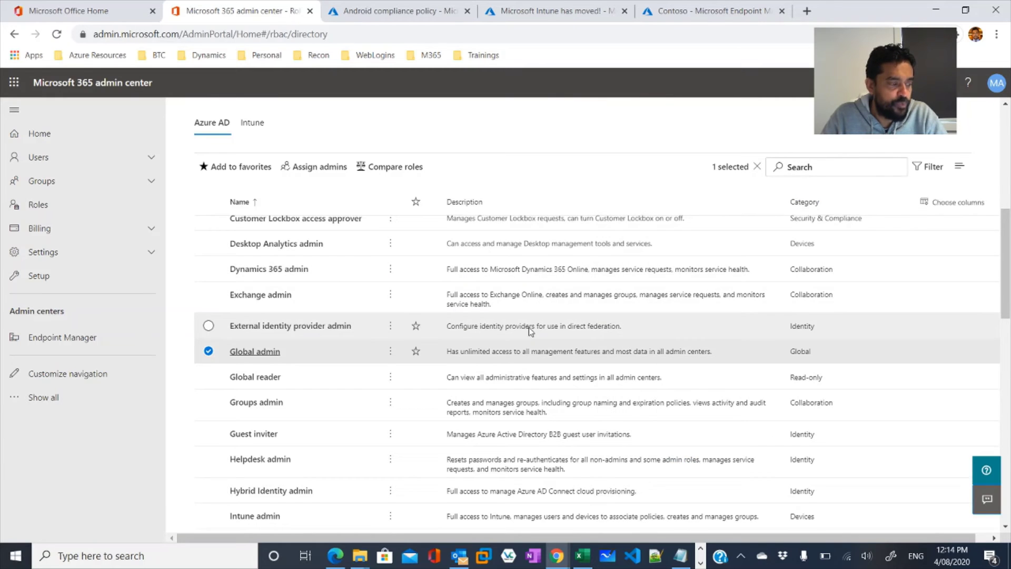
Open the User admin role at the end of the role list, examine all its permission categories, and return to the list.
{"action": "scroll", "coordinate": [530, 337], "scroll_direction": "down", "scroll_amount": 2}
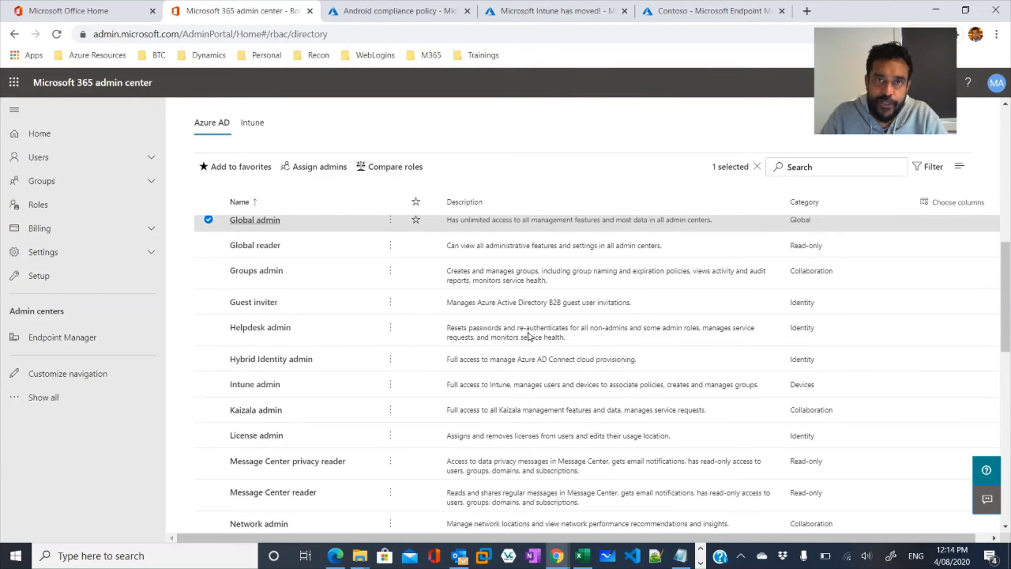
{"action": "scroll", "coordinate": [530, 337], "scroll_direction": "down", "scroll_amount": 5}
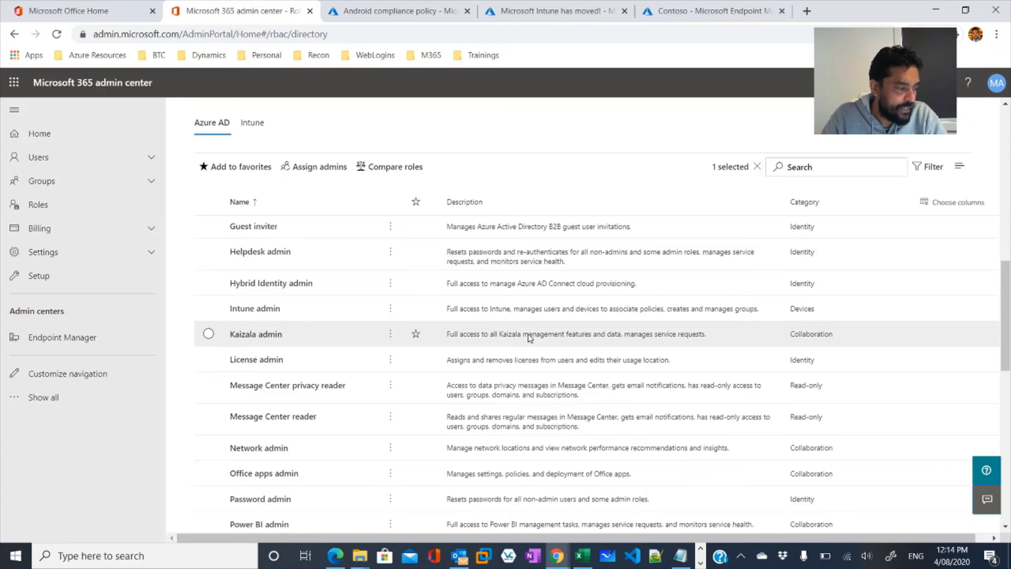
{"action": "scroll", "coordinate": [529, 337], "scroll_direction": "down", "scroll_amount": 5}
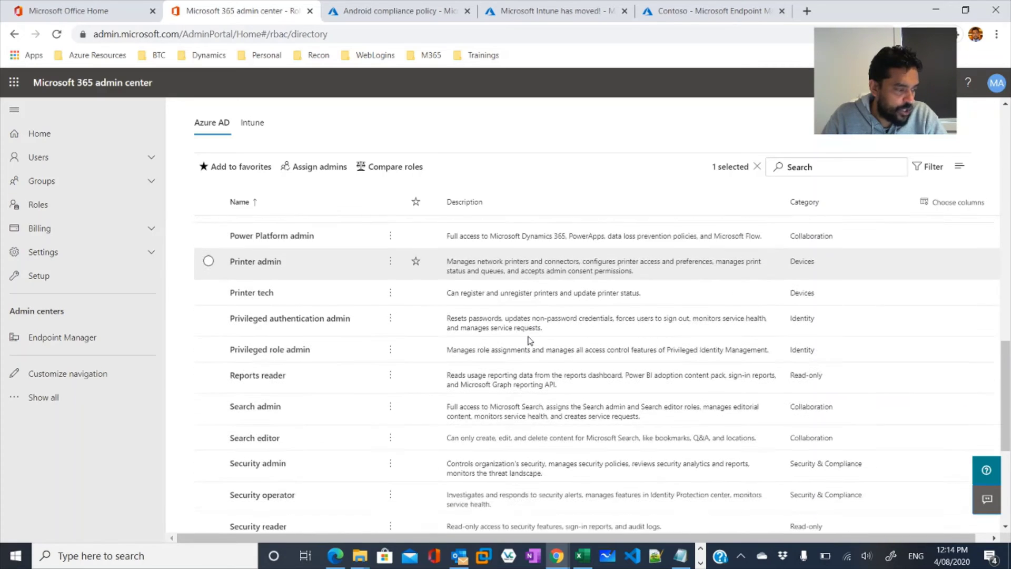
{"action": "scroll", "coordinate": [529, 340], "scroll_direction": "down", "scroll_amount": 3}
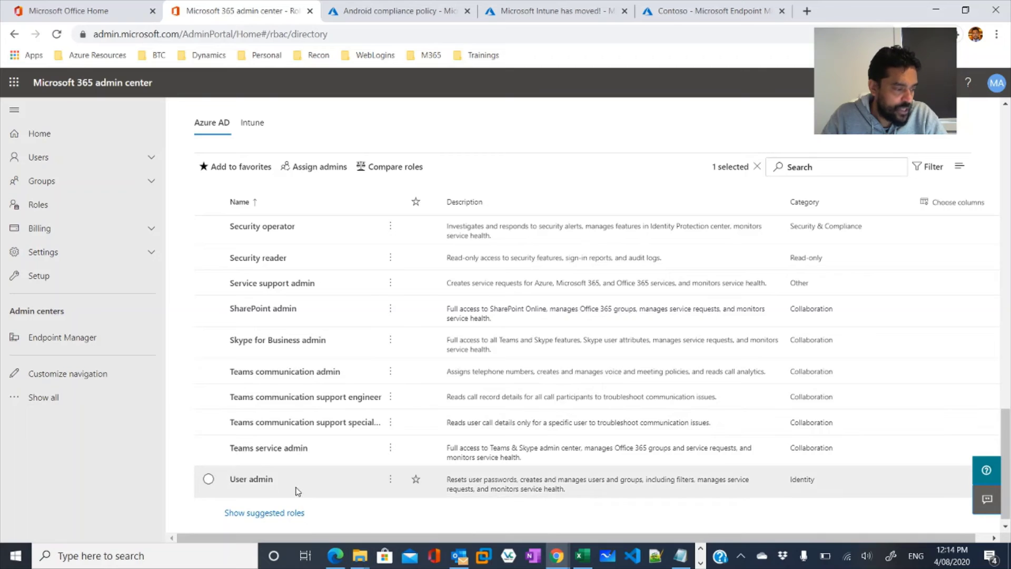
{"action": "left_click", "coordinate": [270, 481]}
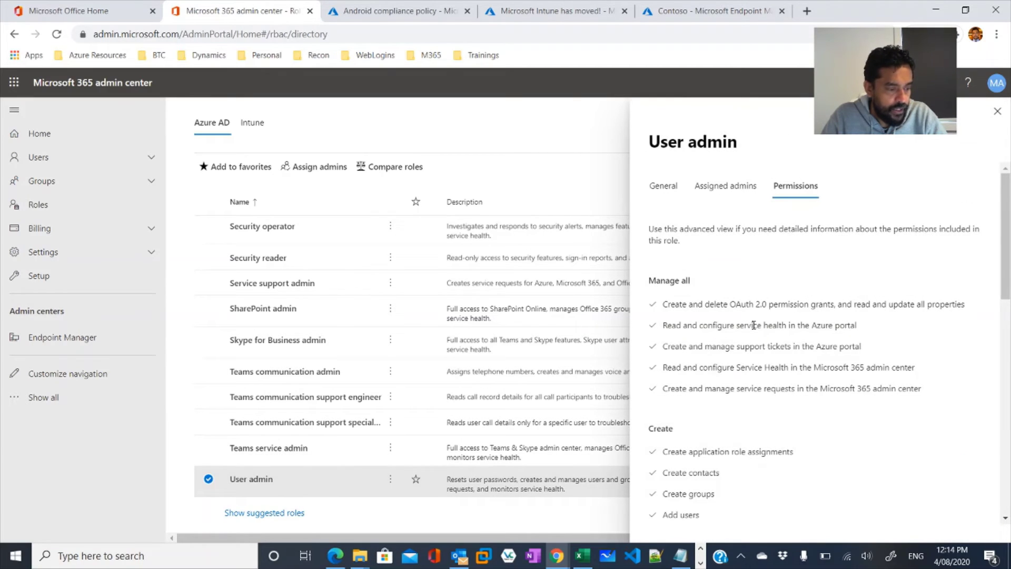
{"action": "scroll", "coordinate": [753, 338], "scroll_direction": "down", "scroll_amount": 3}
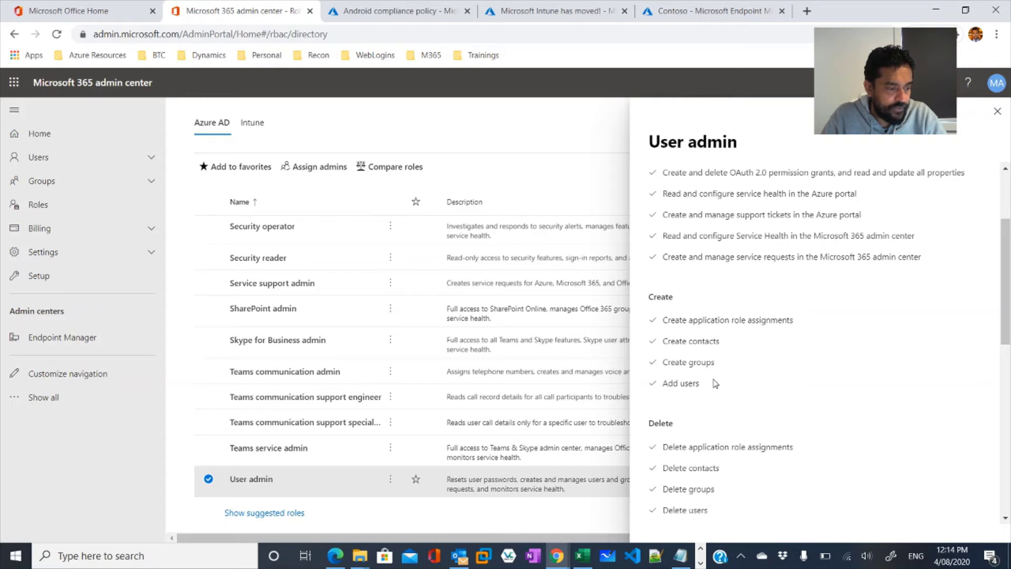
{"action": "scroll", "coordinate": [760, 396], "scroll_direction": "down", "scroll_amount": 2}
{"action": "scroll", "coordinate": [761, 396], "scroll_direction": "down", "scroll_amount": 3}
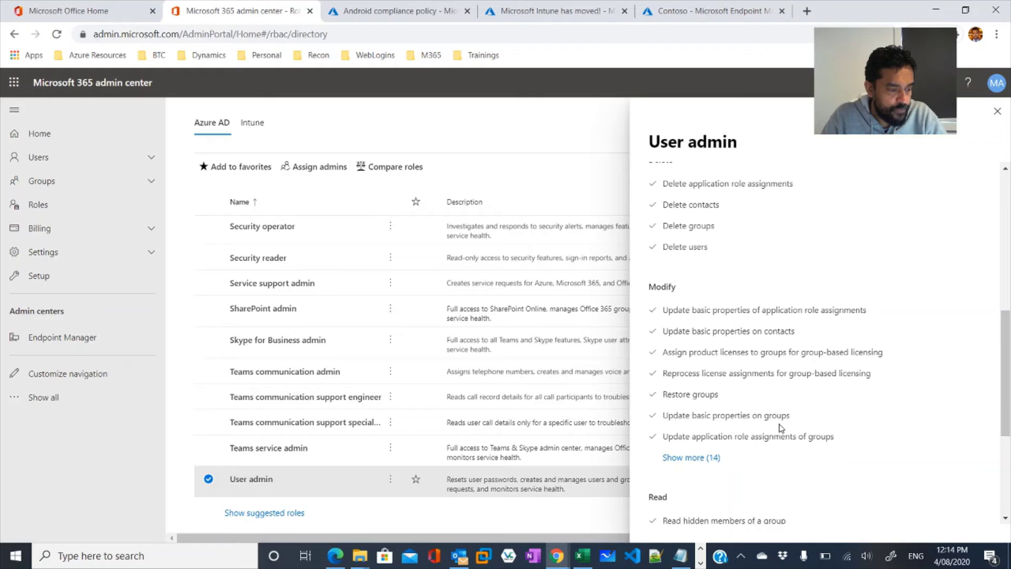
{"action": "scroll", "coordinate": [779, 428], "scroll_direction": "down", "scroll_amount": 3}
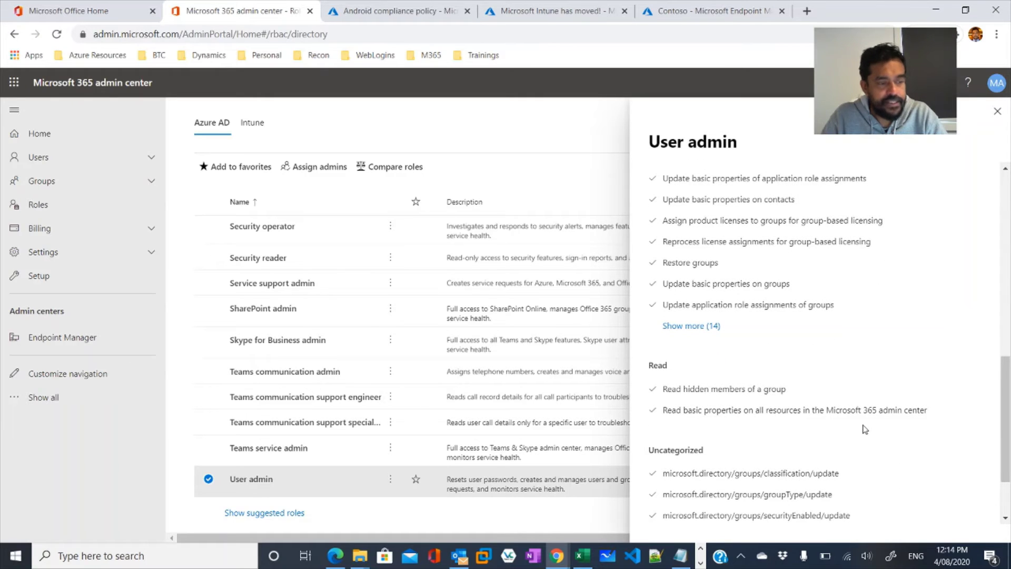
{"action": "scroll", "coordinate": [864, 427], "scroll_direction": "up", "scroll_amount": 7}
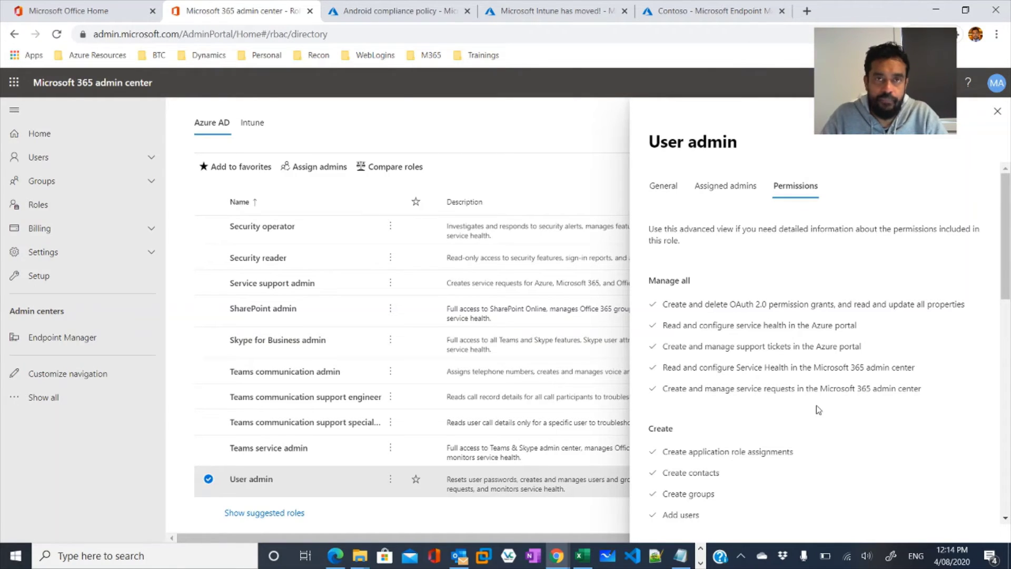
{"action": "left_click", "coordinate": [998, 111]}
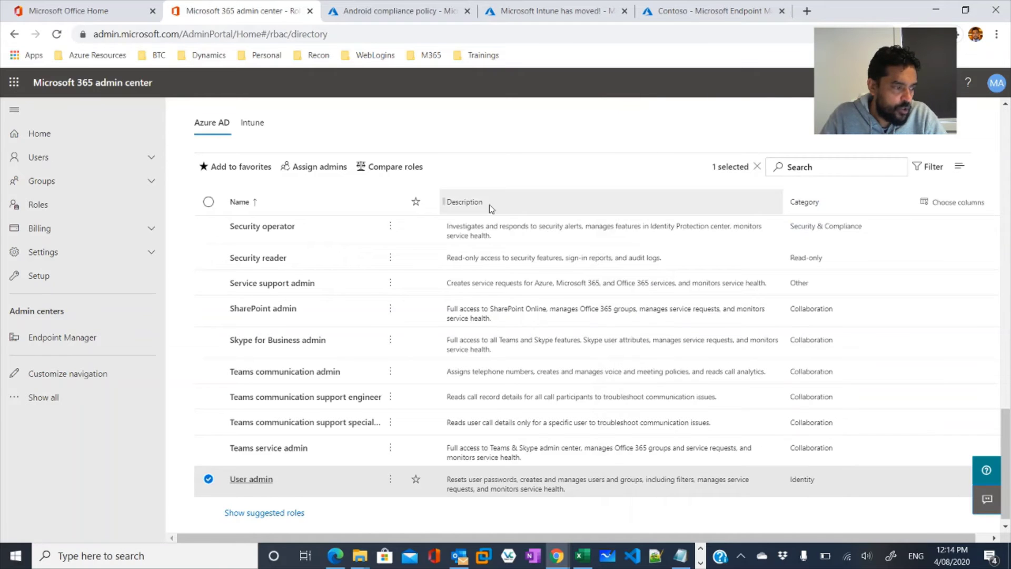
{"action": "scroll", "coordinate": [324, 337], "scroll_direction": "up", "scroll_amount": 10}
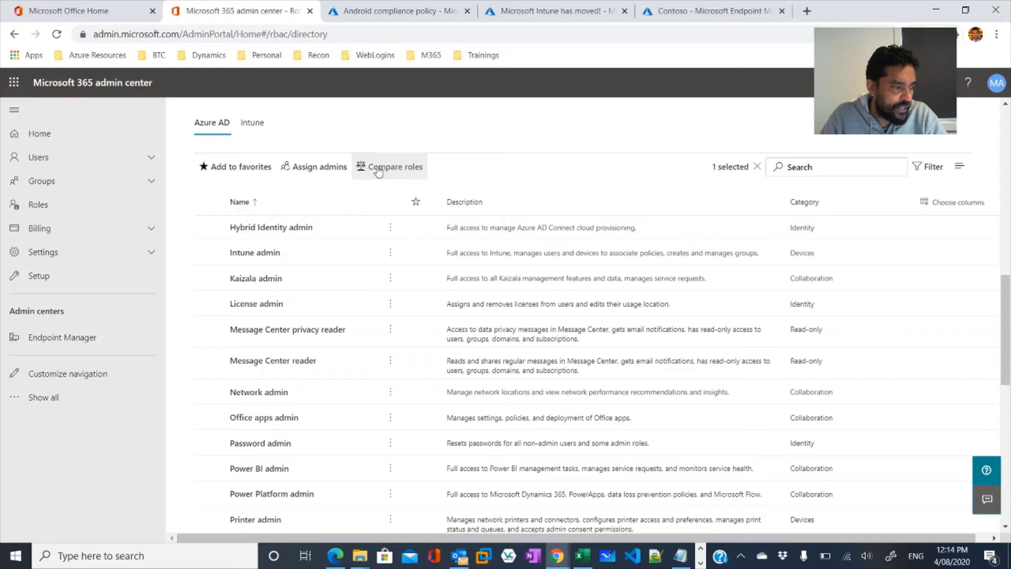
{"action": "scroll", "coordinate": [321, 297], "scroll_direction": "up", "scroll_amount": 6}
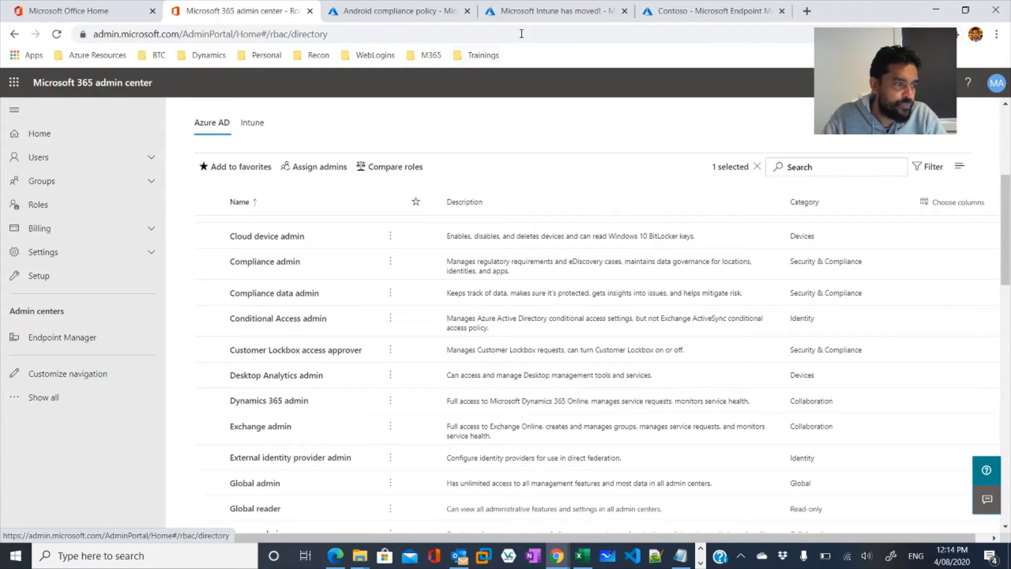
Switch to the Azure portal and open Roles and administrators in Azure Active Directory.
{"action": "left_click", "coordinate": [354, 8]}
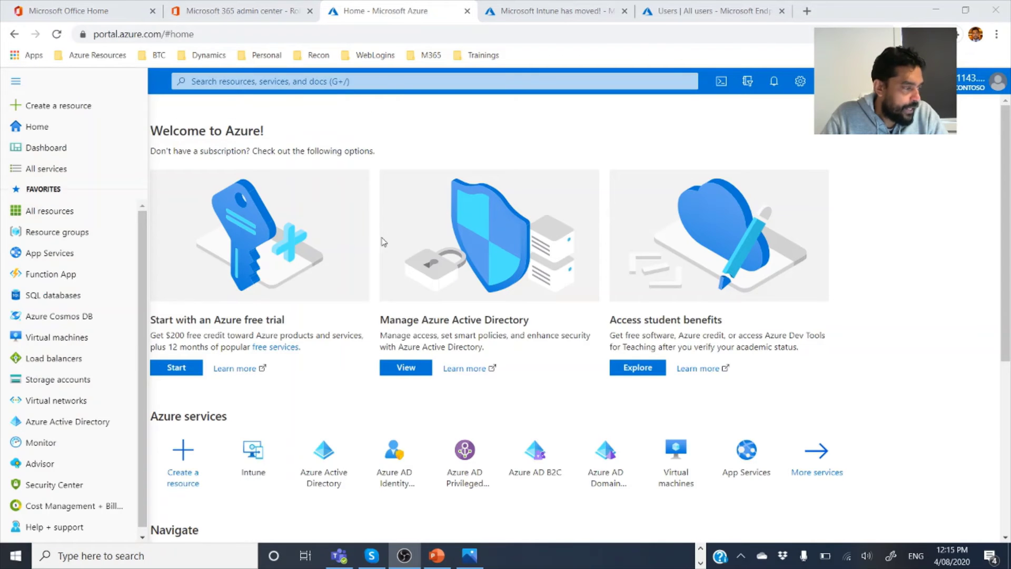
{"action": "left_click", "coordinate": [62, 419]}
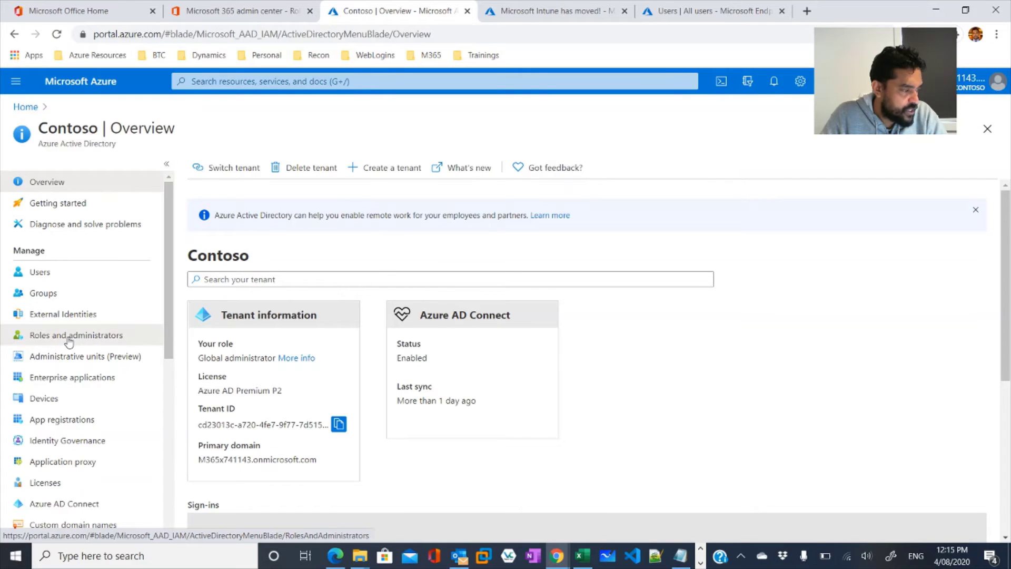
{"action": "left_click", "coordinate": [68, 340]}
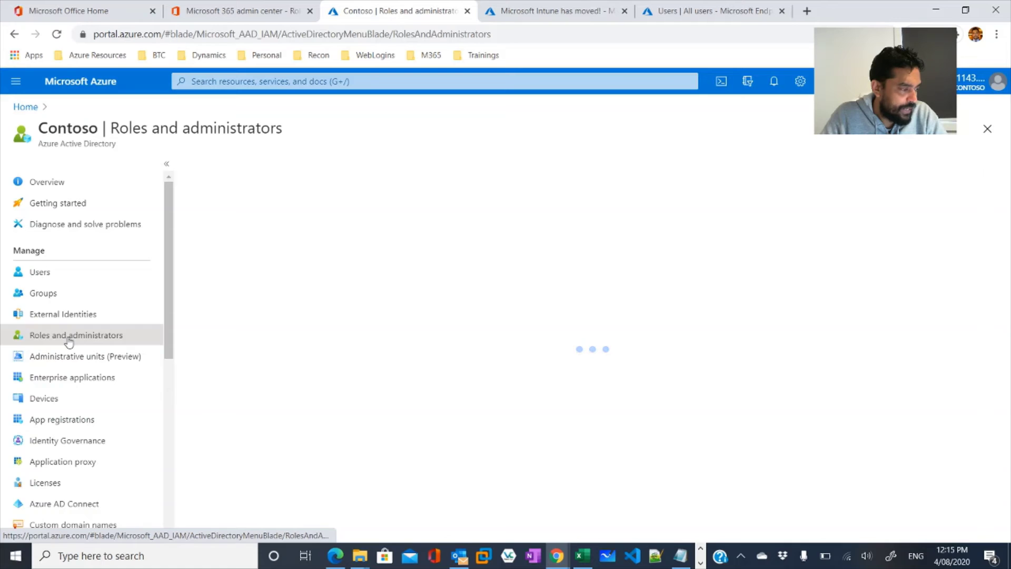
Open the Global administrator role from the roles list and examine its description and role permissions.
{"action": "scroll", "coordinate": [494, 320], "scroll_direction": "down", "scroll_amount": 1}
{"action": "scroll", "coordinate": [494, 321], "scroll_direction": "down", "scroll_amount": 3}
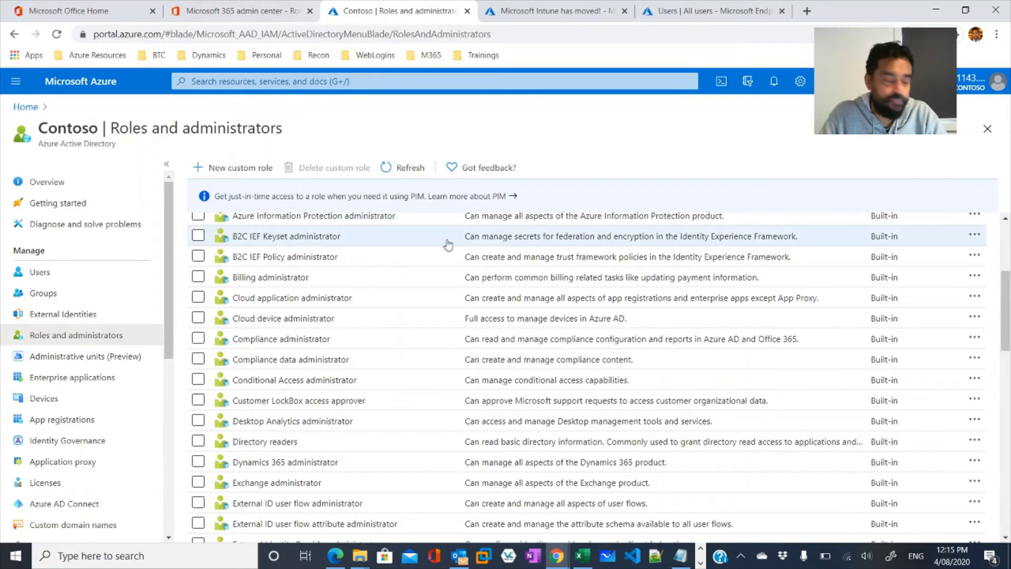
{"action": "scroll", "coordinate": [445, 243], "scroll_direction": "up", "scroll_amount": 3}
{"action": "scroll", "coordinate": [323, 345], "scroll_direction": "down", "scroll_amount": 4}
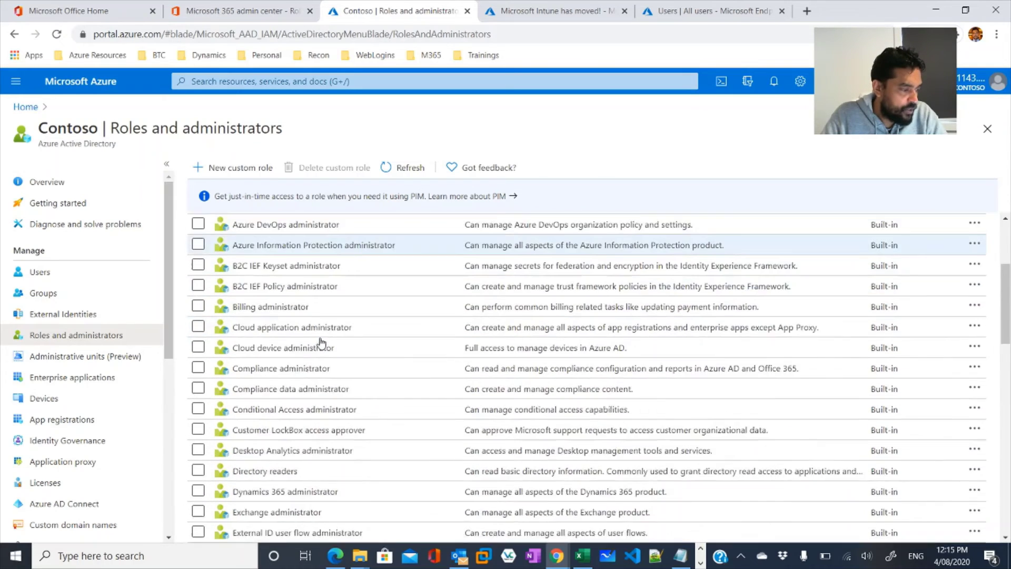
{"action": "scroll", "coordinate": [322, 348], "scroll_direction": "down", "scroll_amount": 1}
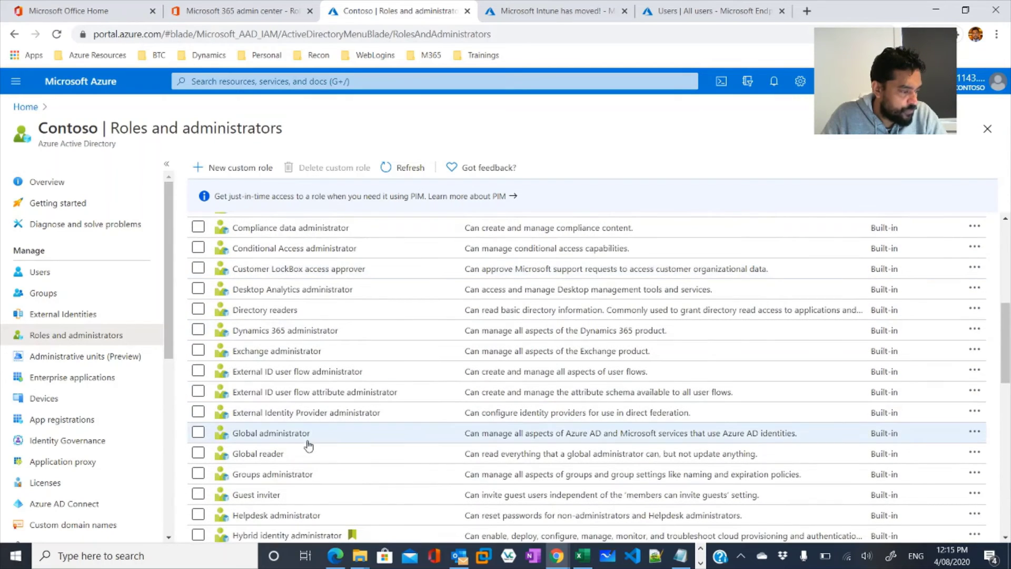
{"action": "left_click", "coordinate": [284, 435]}
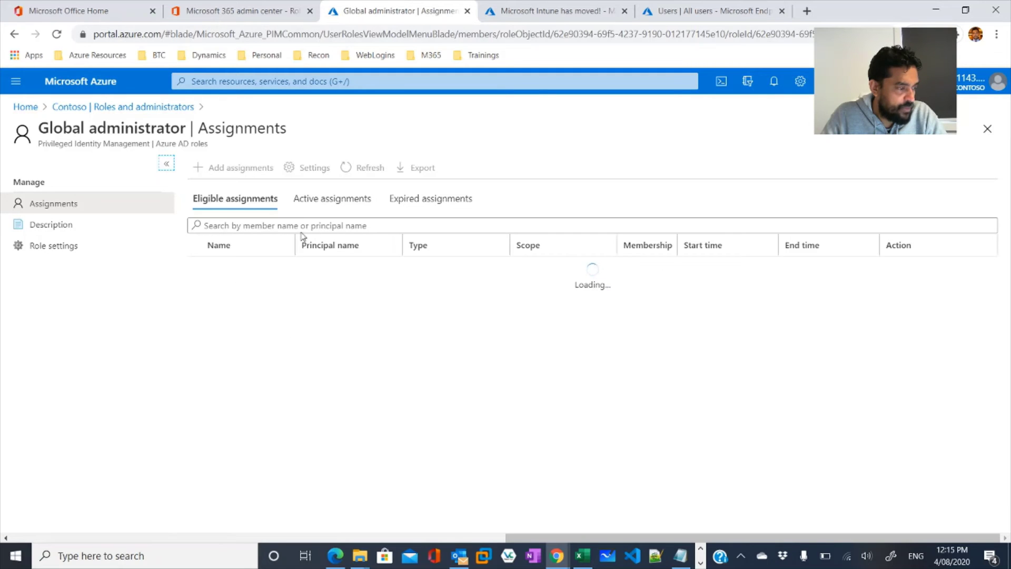
{"action": "left_click", "coordinate": [61, 225]}
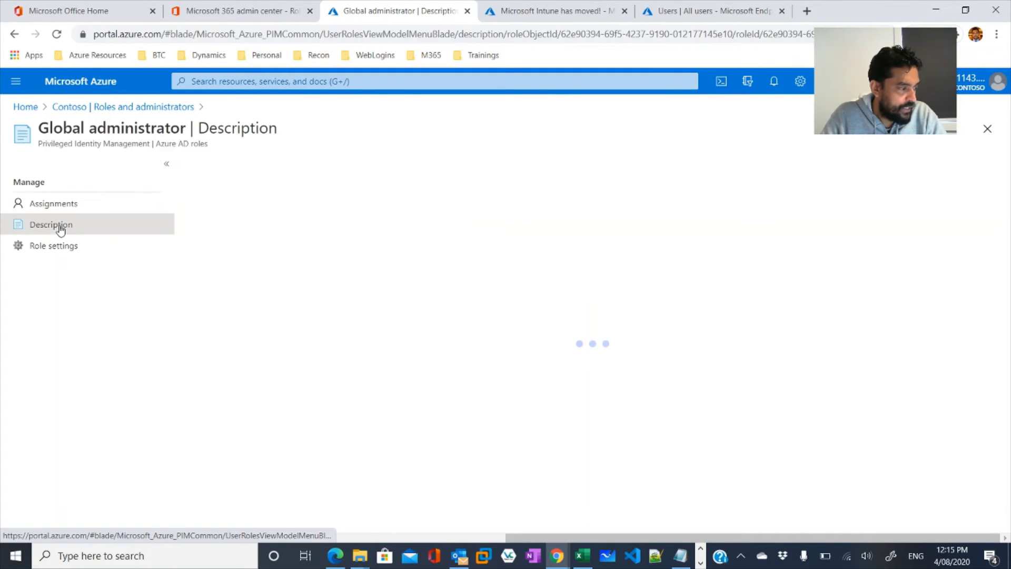
{"action": "scroll", "coordinate": [442, 338], "scroll_direction": "down", "scroll_amount": 5}
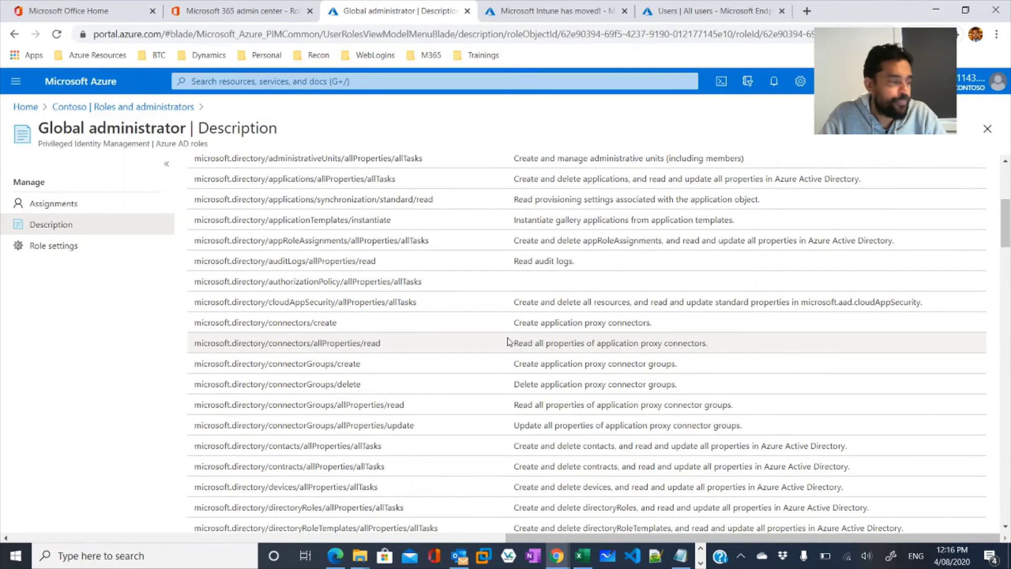
{"action": "scroll", "coordinate": [509, 342], "scroll_direction": "up", "scroll_amount": 5}
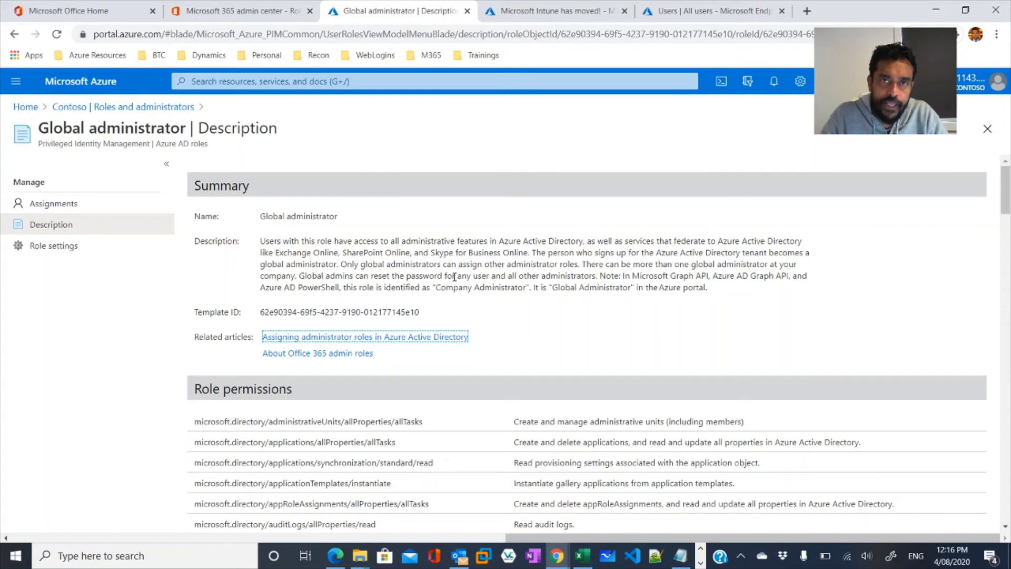
Search the Azure portal for "subs" and open the Subscriptions service.
{"action": "left_click", "coordinate": [311, 82]}
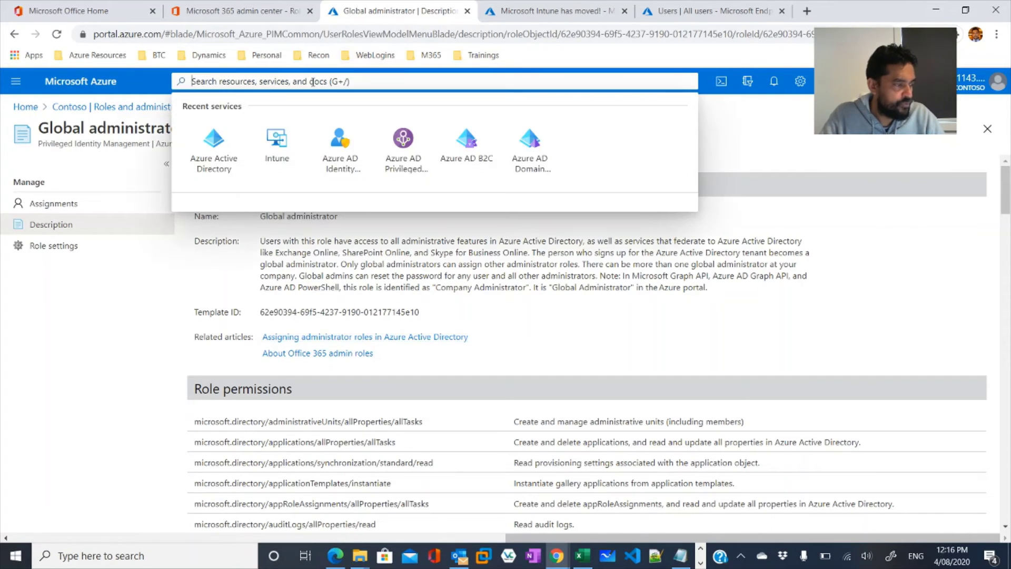
{"action": "type", "text": "subs"}
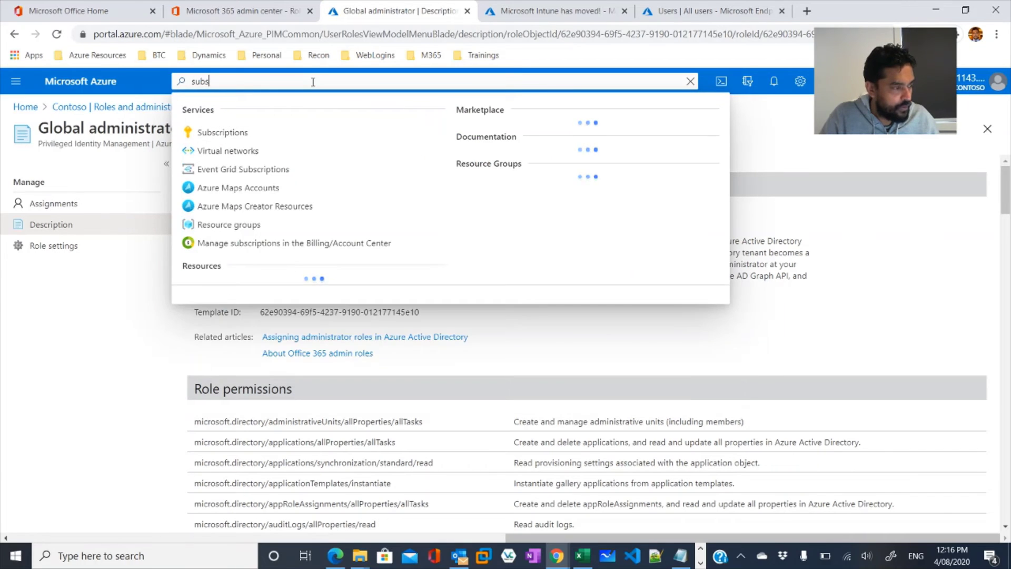
{"action": "left_click", "coordinate": [239, 132]}
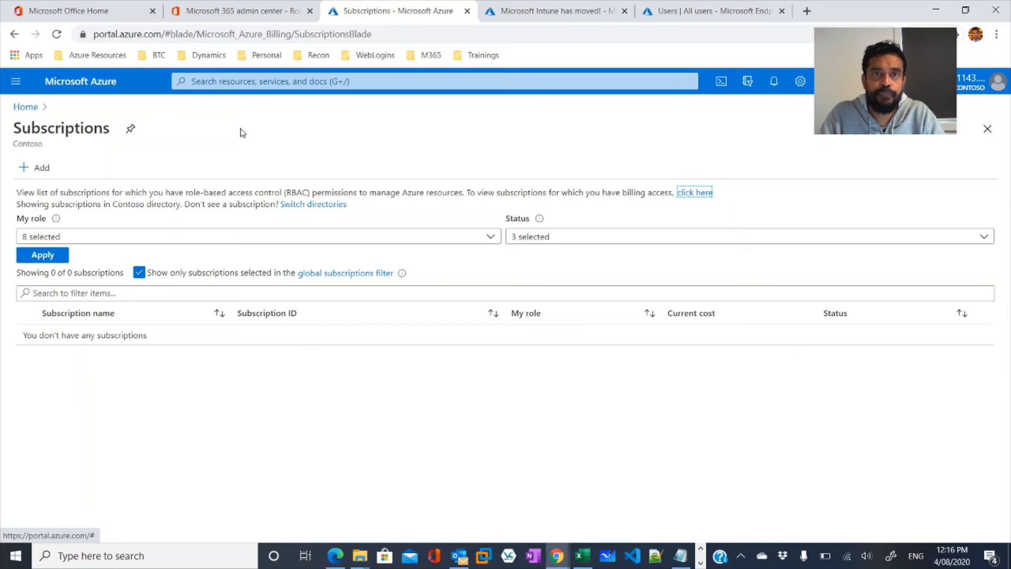
{"action": "left_click", "coordinate": [10, 85]}
{"action": "left_click", "coordinate": [540, 133]}
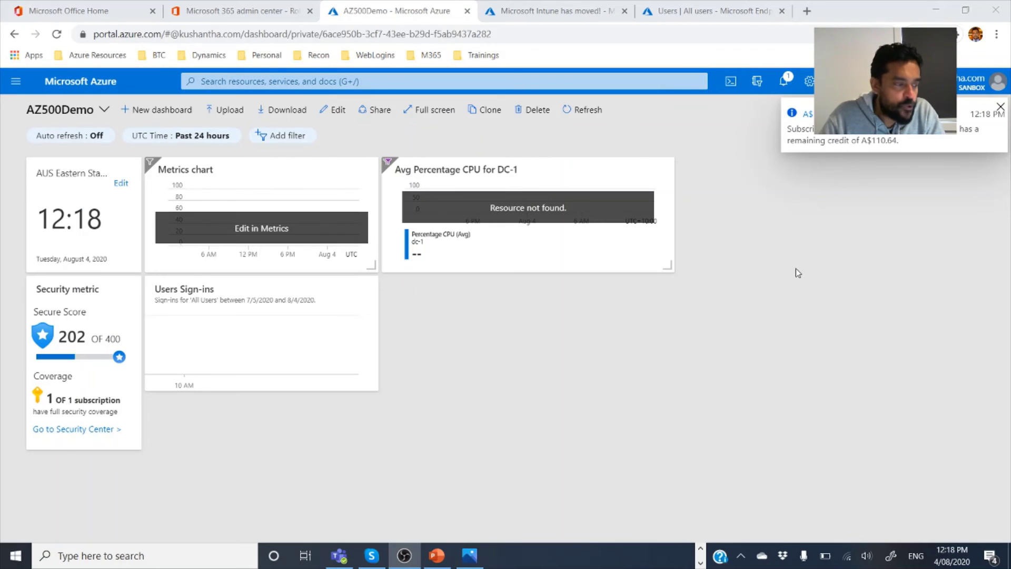
Open the Subscriptions service and open the Visual Studio Enterprise – MPN subscription.
{"action": "left_click", "coordinate": [275, 80]}
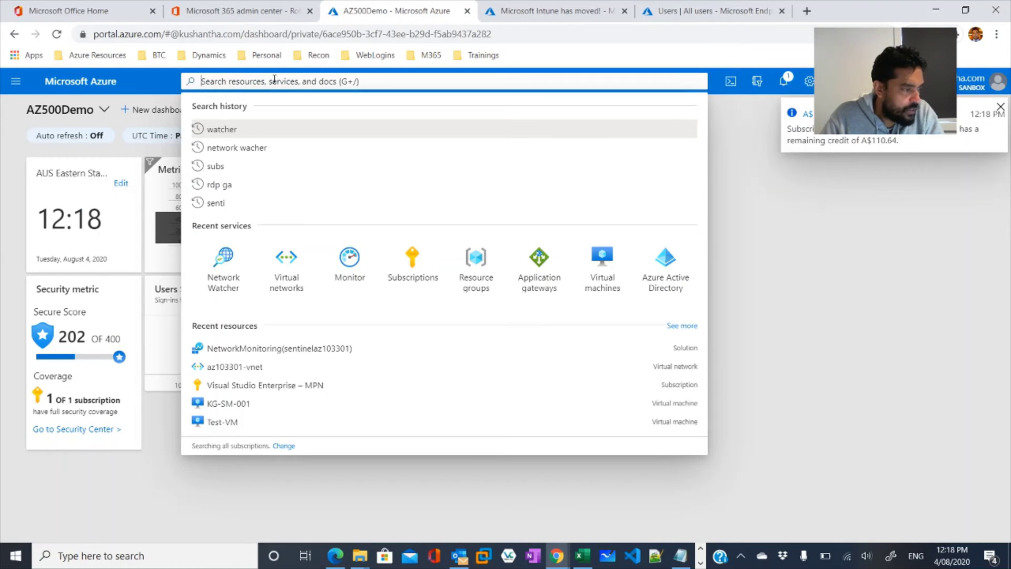
{"action": "left_click", "coordinate": [416, 264]}
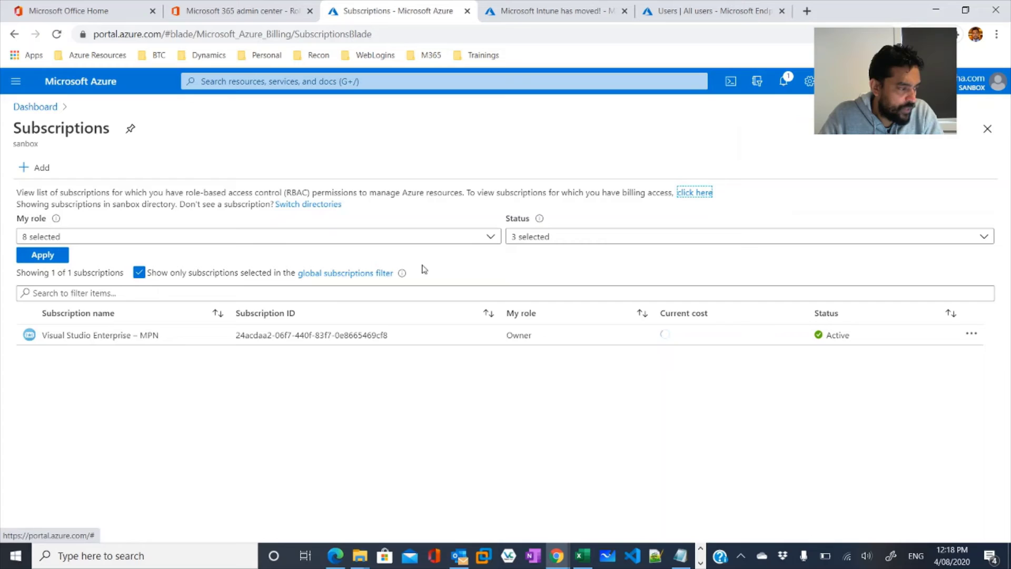
{"action": "left_click", "coordinate": [142, 337]}
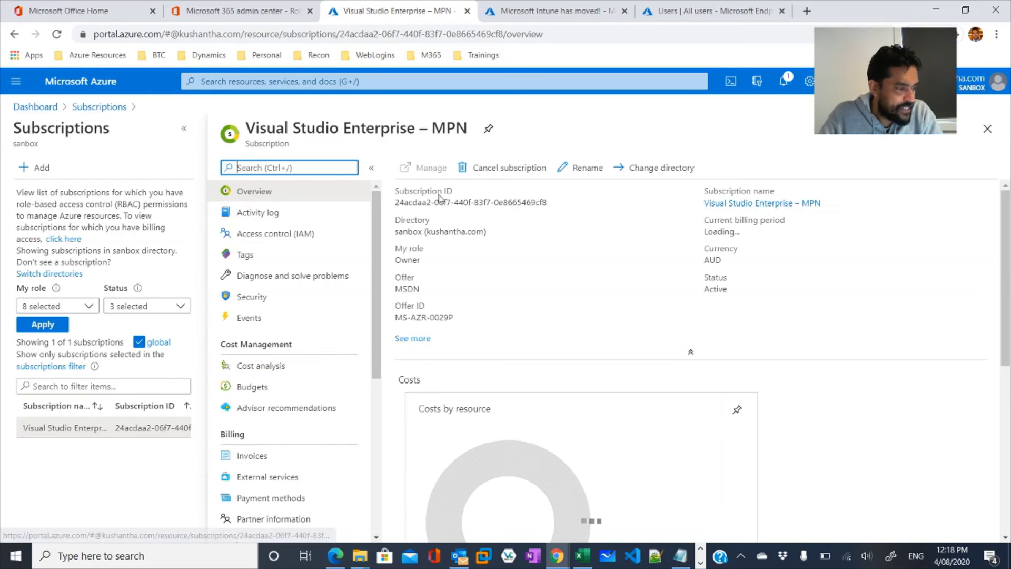
Examine the Costs by resource chart and its individual segments in the subscription's overview.
{"action": "scroll", "coordinate": [564, 389], "scroll_direction": "down", "scroll_amount": 2}
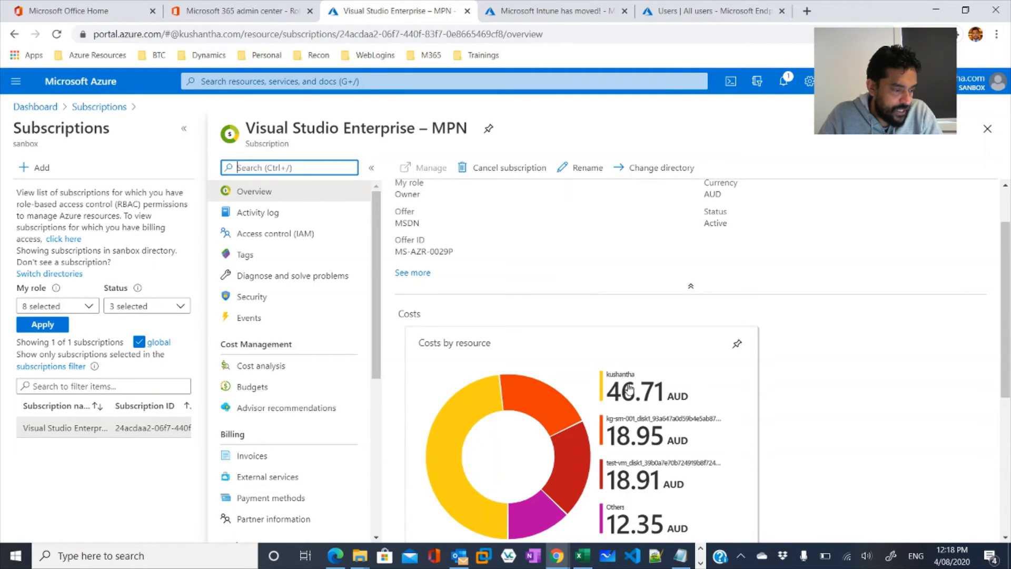
{"action": "mouse_move", "coordinate": [495, 393]}
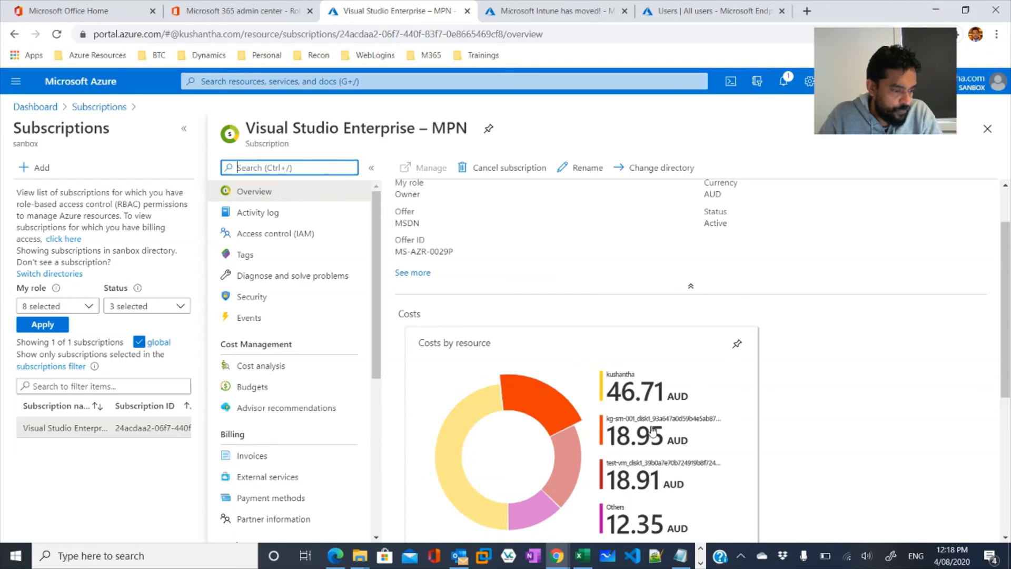
{"action": "scroll", "coordinate": [656, 474], "scroll_direction": "down", "scroll_amount": 1}
{"action": "scroll", "coordinate": [656, 475], "scroll_direction": "down", "scroll_amount": 1}
{"action": "mouse_move", "coordinate": [553, 426]}
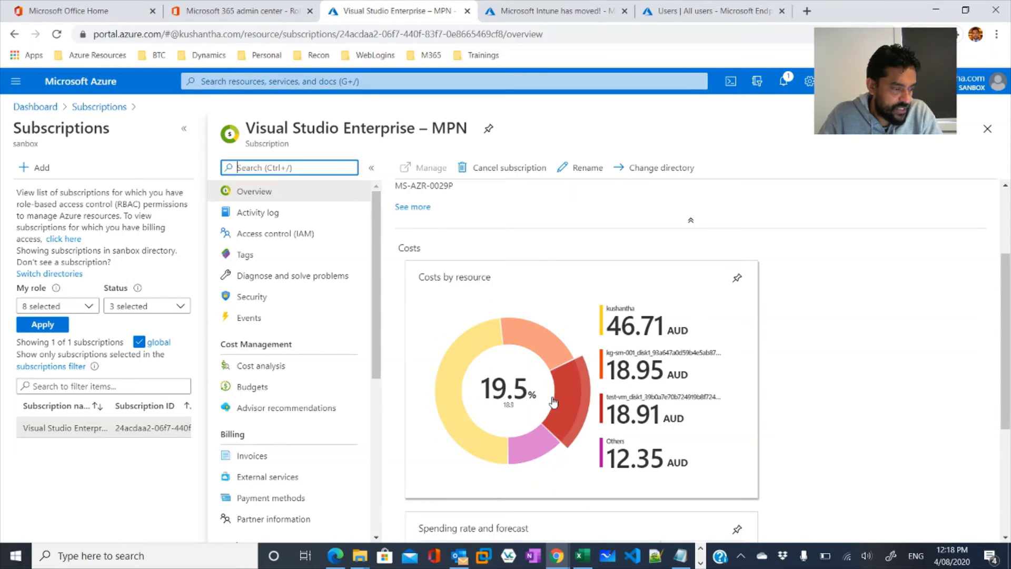
{"action": "mouse_move", "coordinate": [475, 338]}
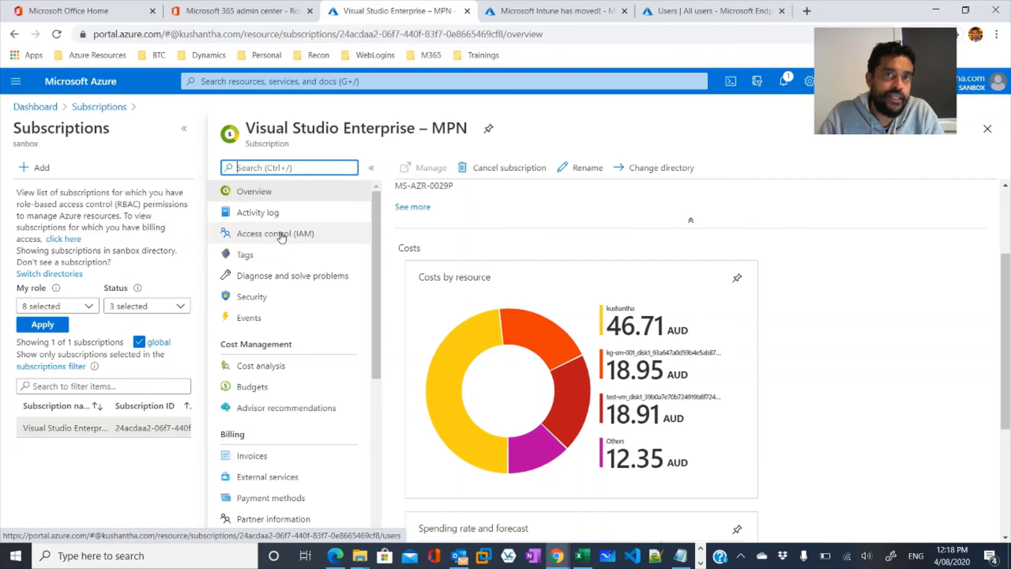
Start a new role assignment in the subscription's Access control (IAM) and examine the list of available roles.
{"action": "left_click", "coordinate": [263, 238]}
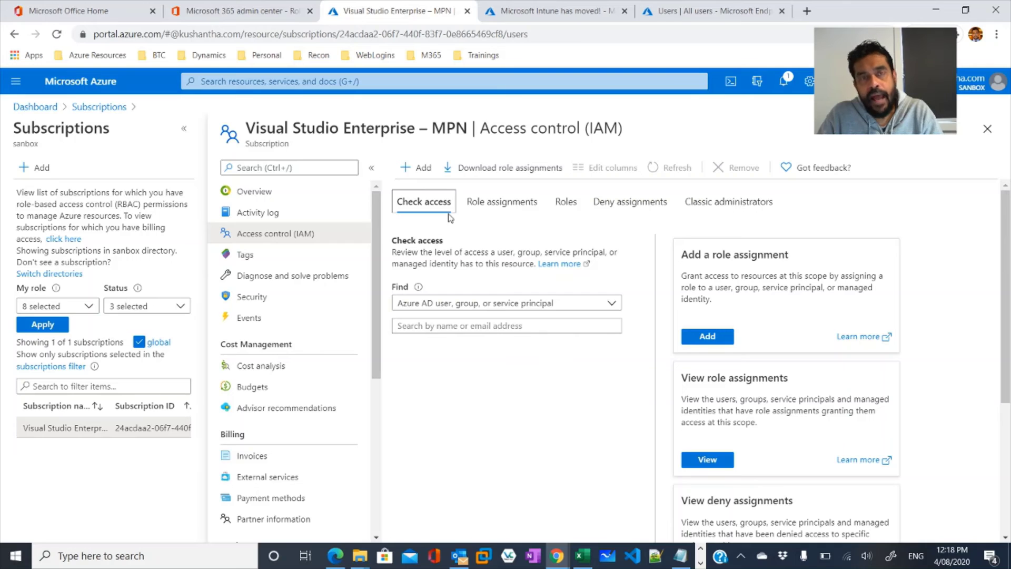
{"action": "left_click", "coordinate": [406, 174]}
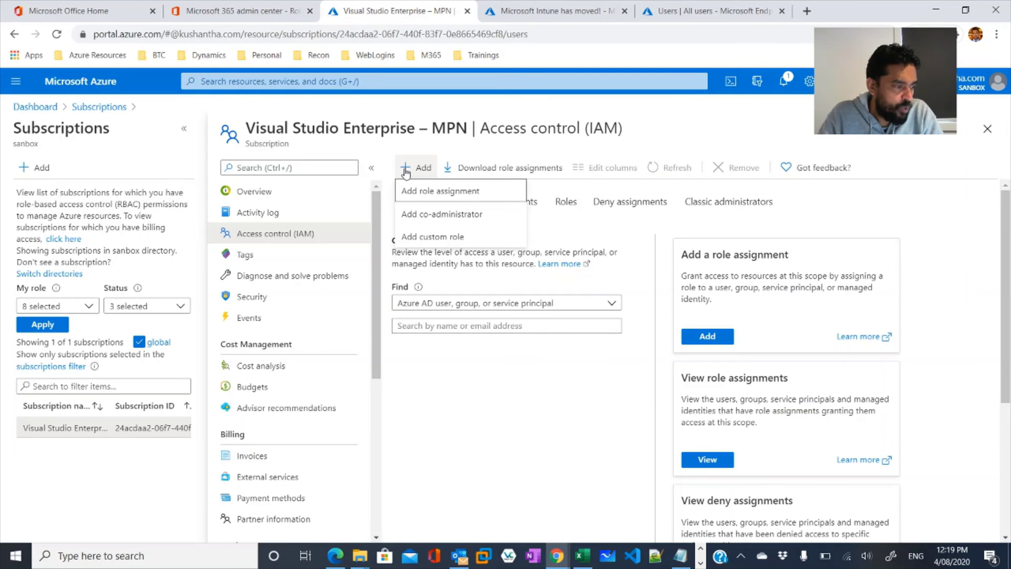
{"action": "left_click", "coordinate": [452, 195]}
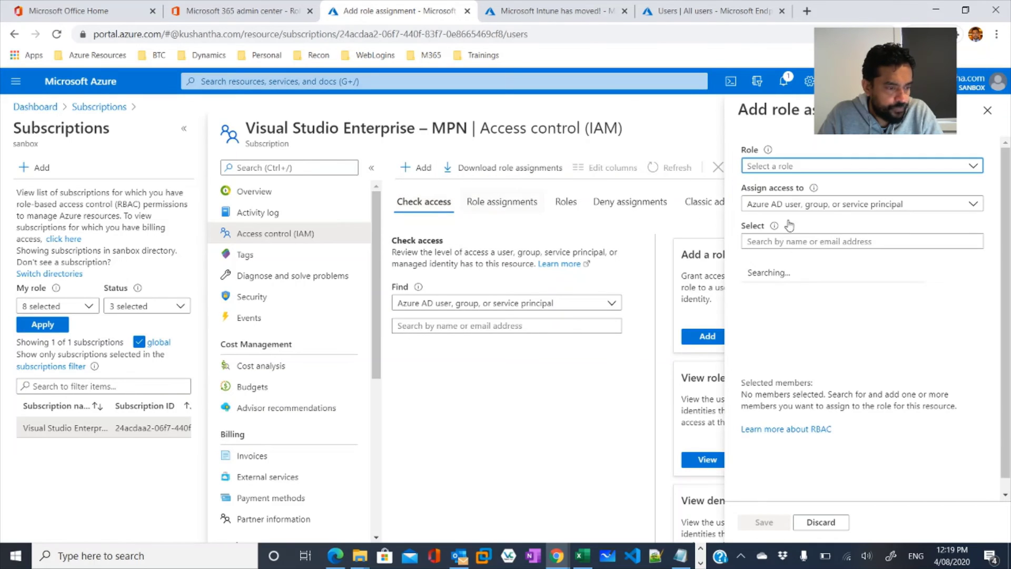
{"action": "left_click", "coordinate": [975, 166]}
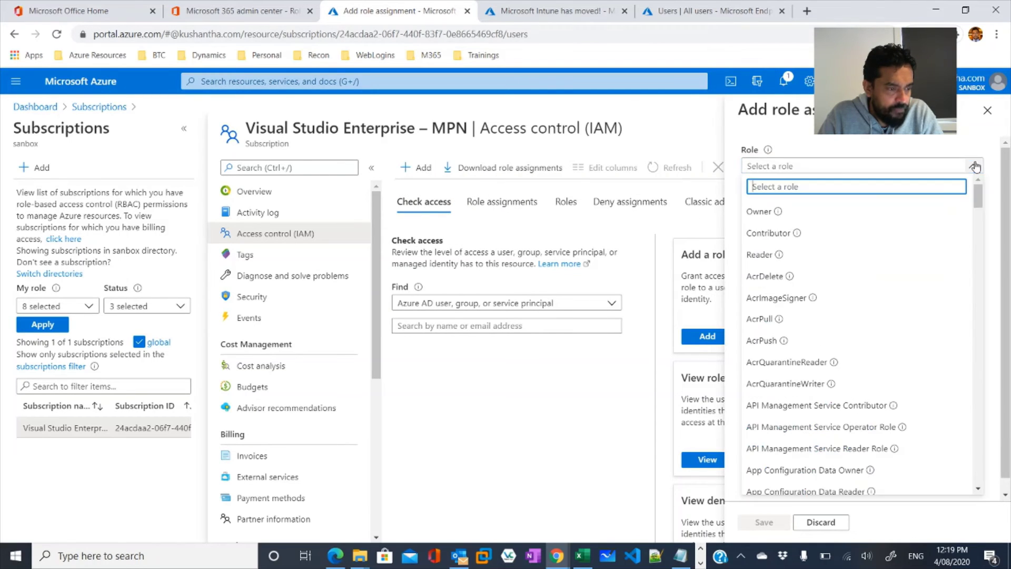
{"action": "scroll", "coordinate": [811, 318], "scroll_direction": "down", "scroll_amount": 5}
{"action": "scroll", "coordinate": [812, 317], "scroll_direction": "up", "scroll_amount": 5}
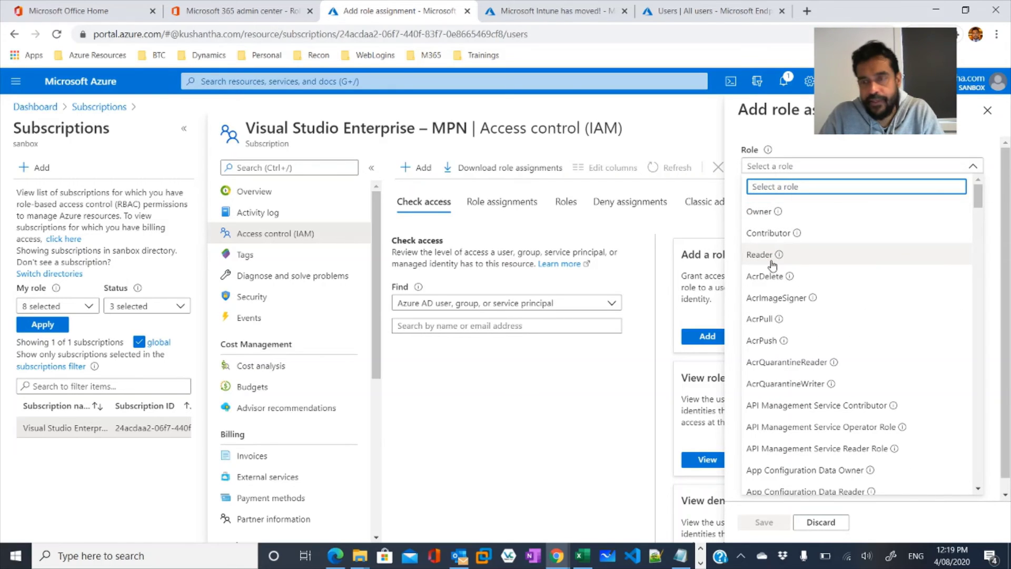
{"action": "mouse_move", "coordinate": [776, 262]}
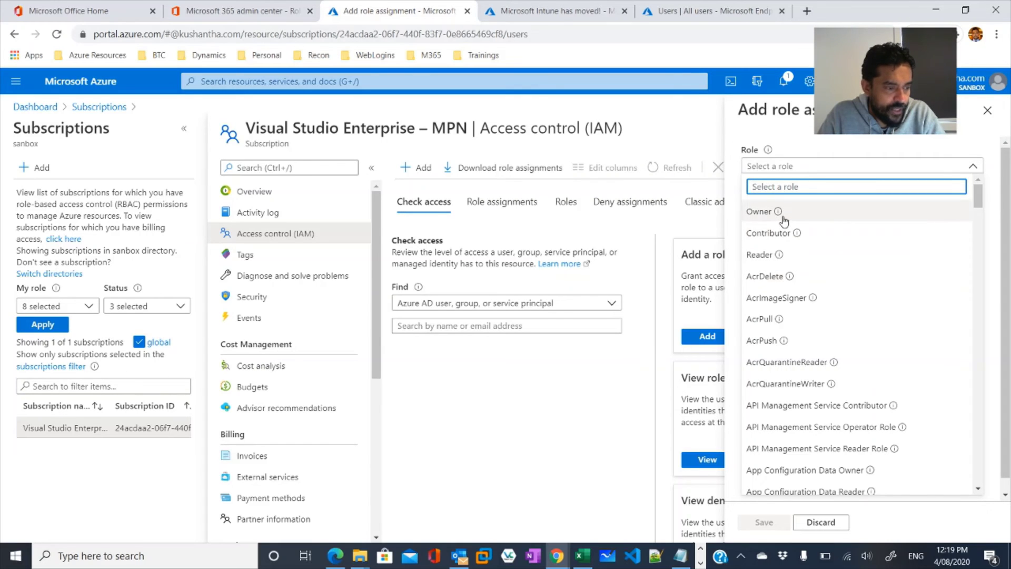
Choose the Owner role for the assignment and select the test user's account as the member.
{"action": "left_click", "coordinate": [802, 214]}
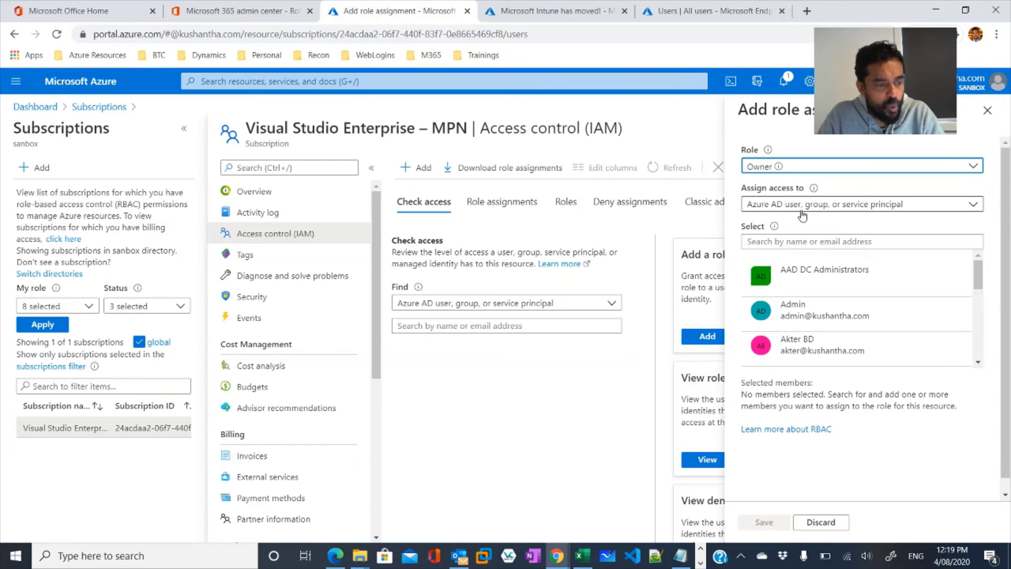
{"action": "scroll", "coordinate": [843, 305], "scroll_direction": "down", "scroll_amount": 1}
{"action": "scroll", "coordinate": [843, 305], "scroll_direction": "down", "scroll_amount": 5}
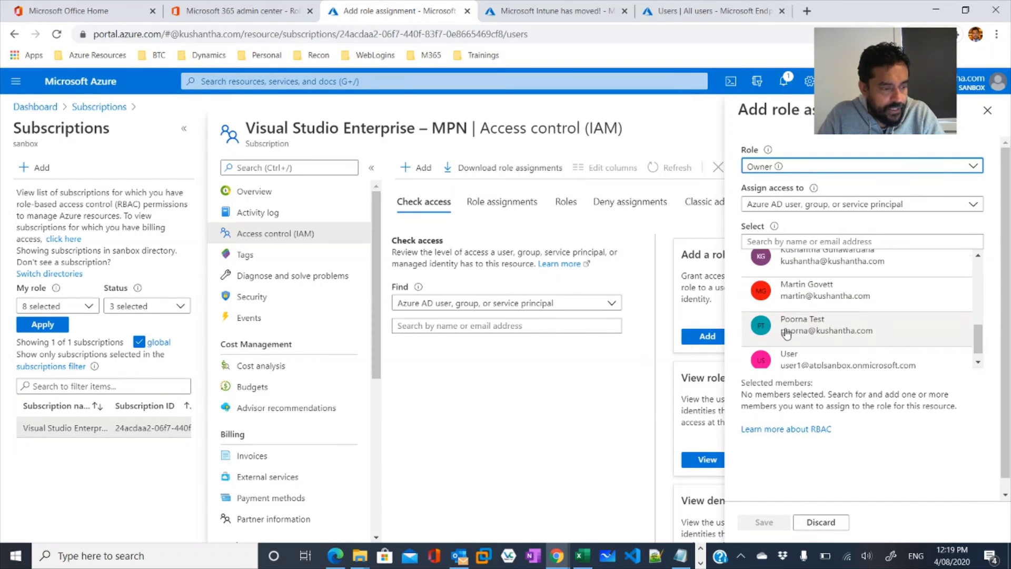
{"action": "scroll", "coordinate": [817, 284], "scroll_direction": "up", "scroll_amount": 6}
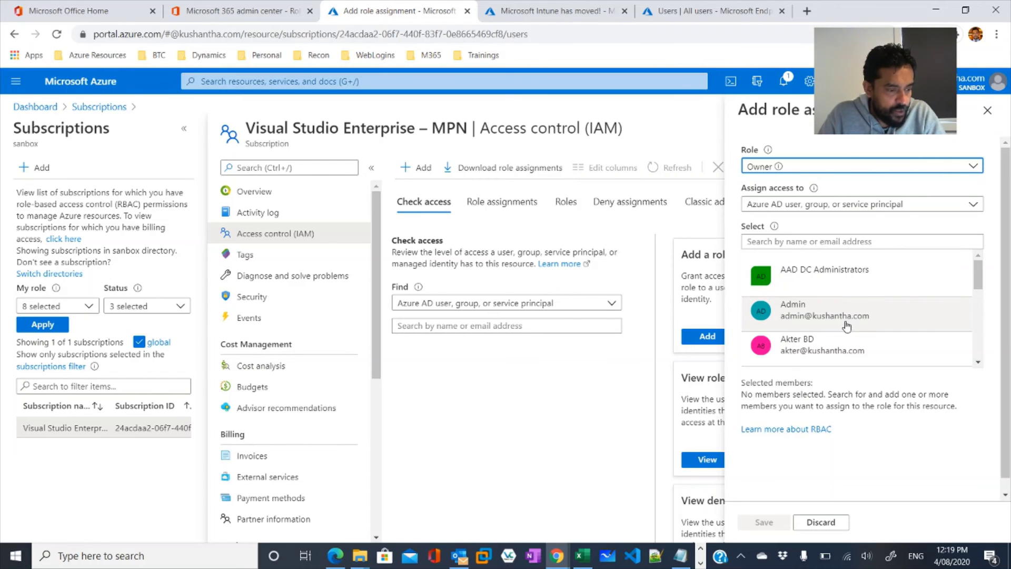
{"action": "scroll", "coordinate": [838, 319], "scroll_direction": "down", "scroll_amount": 1}
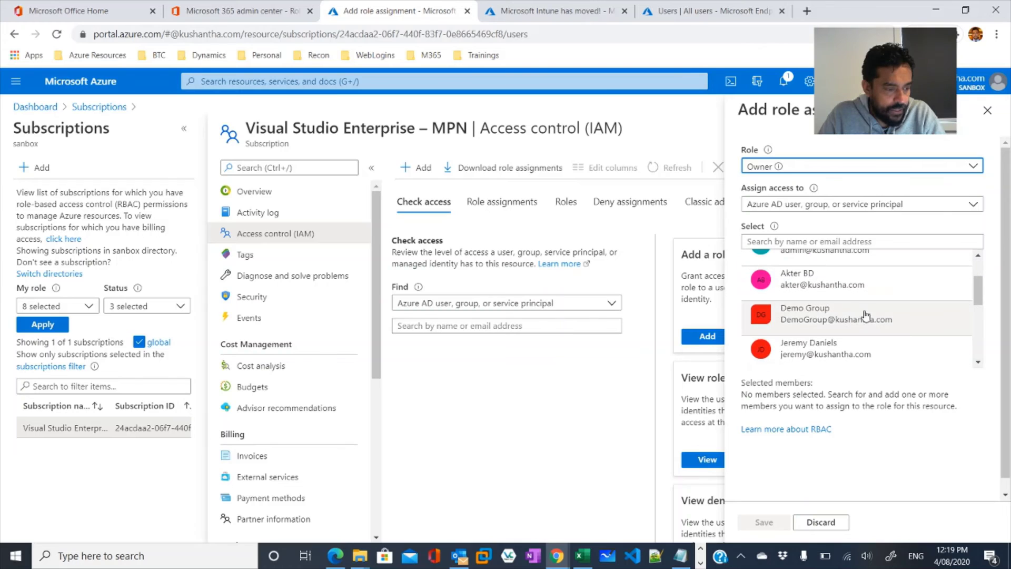
{"action": "scroll", "coordinate": [838, 321], "scroll_direction": "up", "scroll_amount": 2}
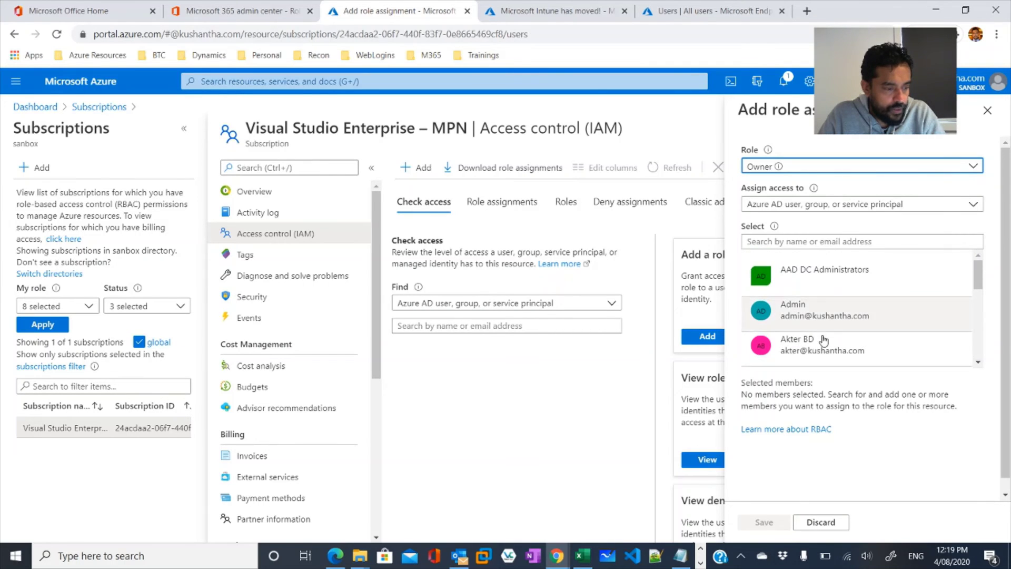
{"action": "scroll", "coordinate": [834, 323], "scroll_direction": "down", "scroll_amount": 3}
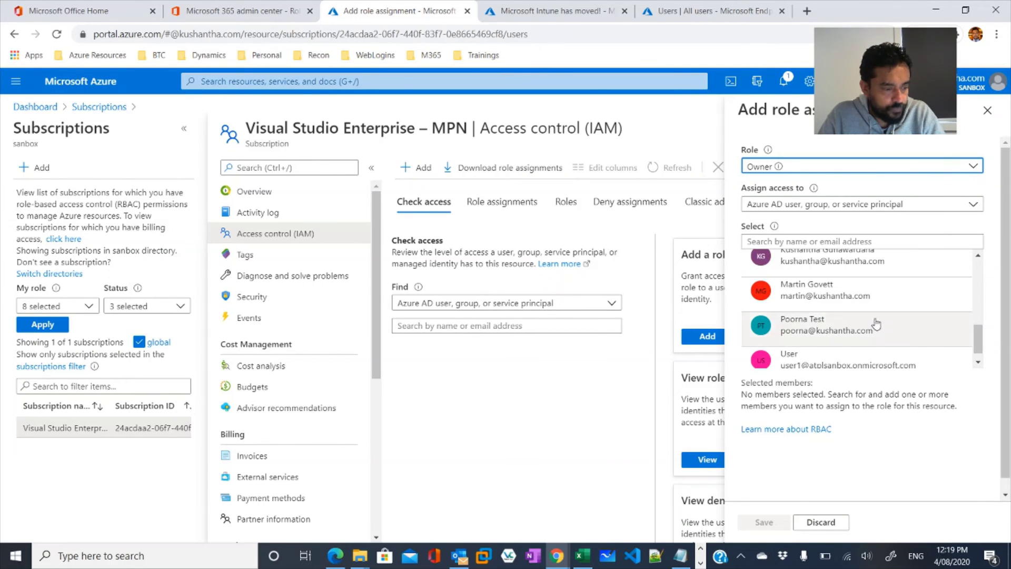
{"action": "left_click", "coordinate": [825, 328]}
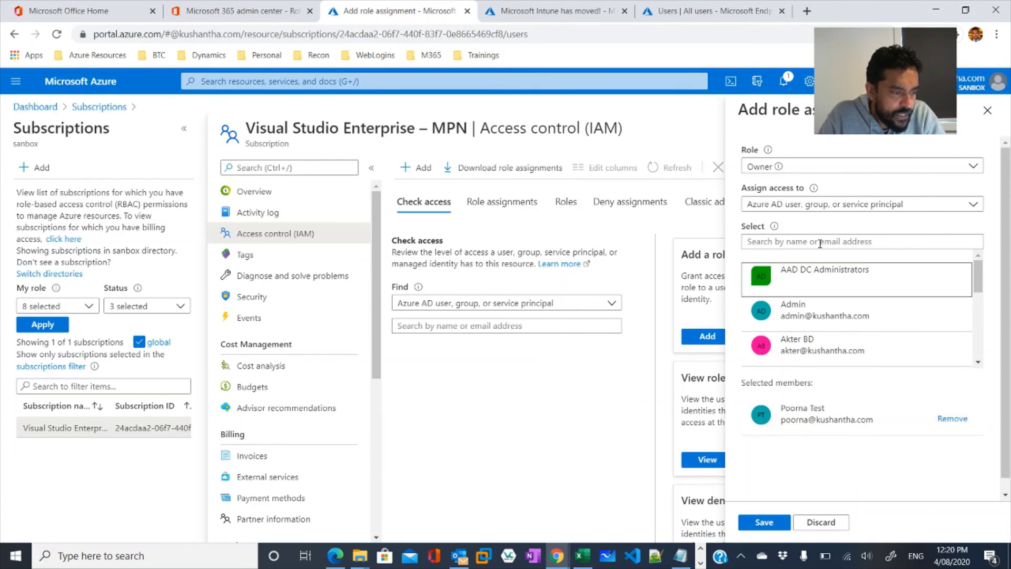
Change the assignment's role from Owner to Contributor, and replace Contributor with Reader.
{"action": "left_click", "coordinate": [792, 166]}
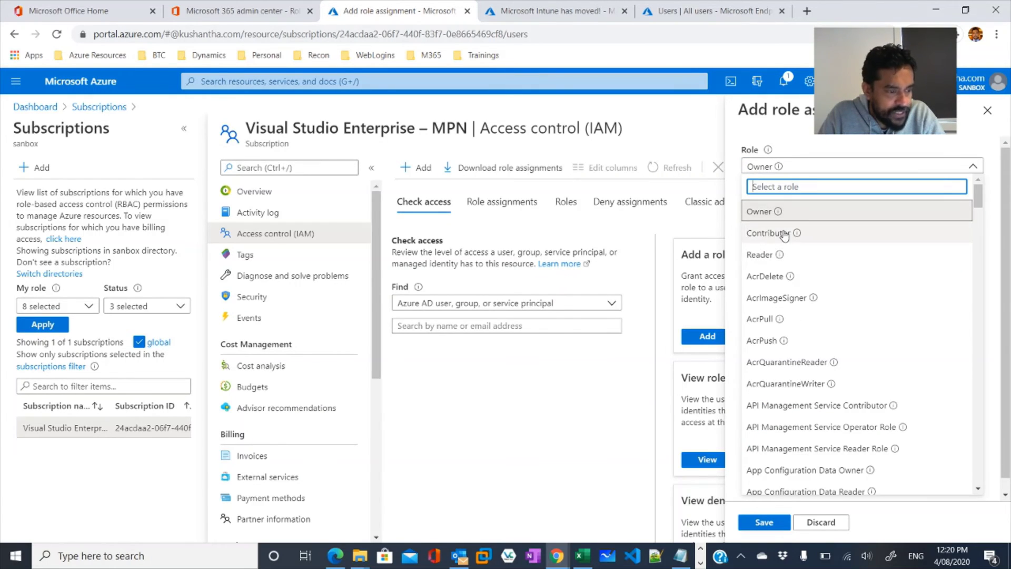
{"action": "left_click", "coordinate": [798, 232]}
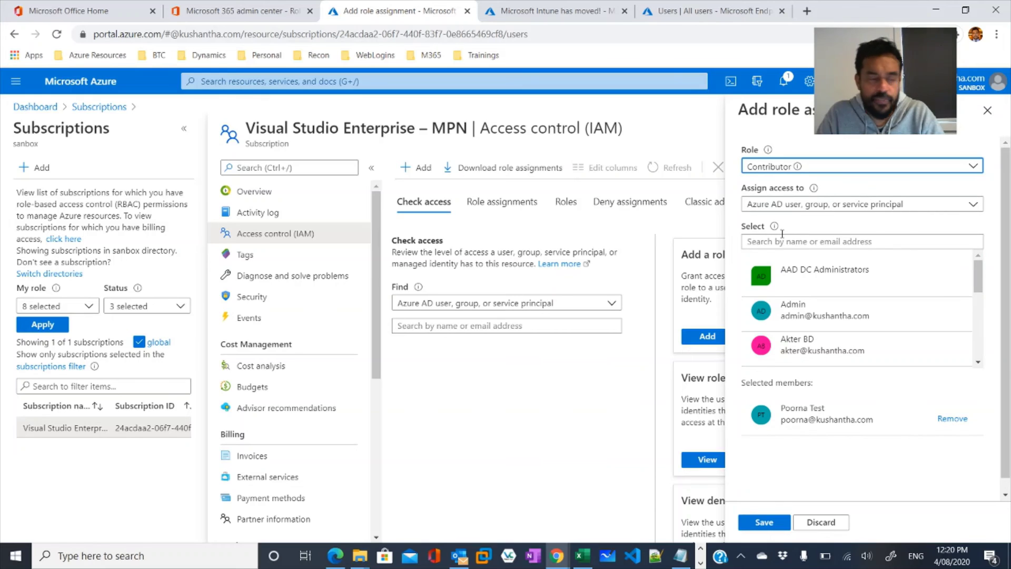
{"action": "left_click", "coordinate": [769, 169]}
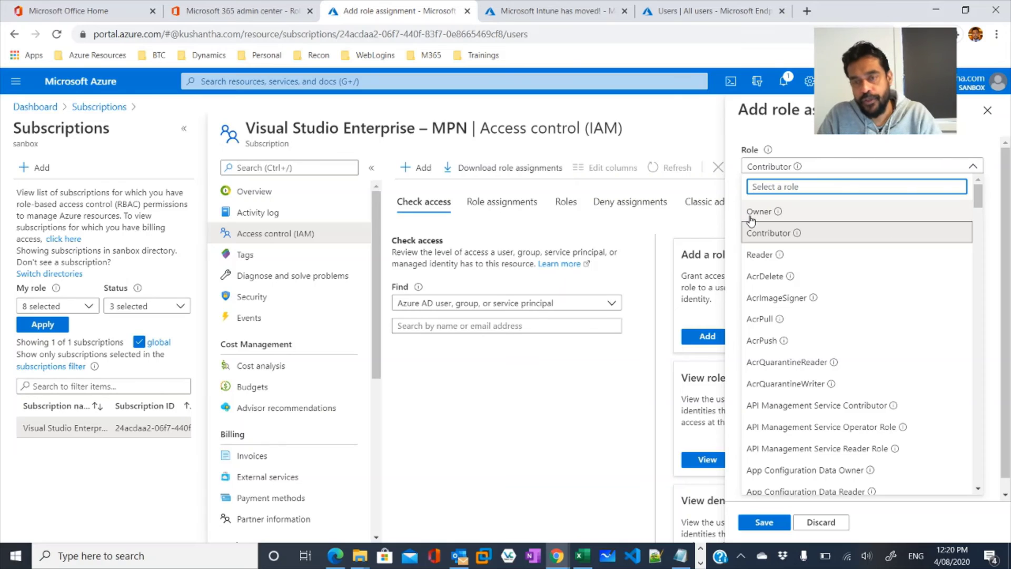
{"action": "left_click", "coordinate": [801, 232]}
{"action": "left_click", "coordinate": [802, 167]}
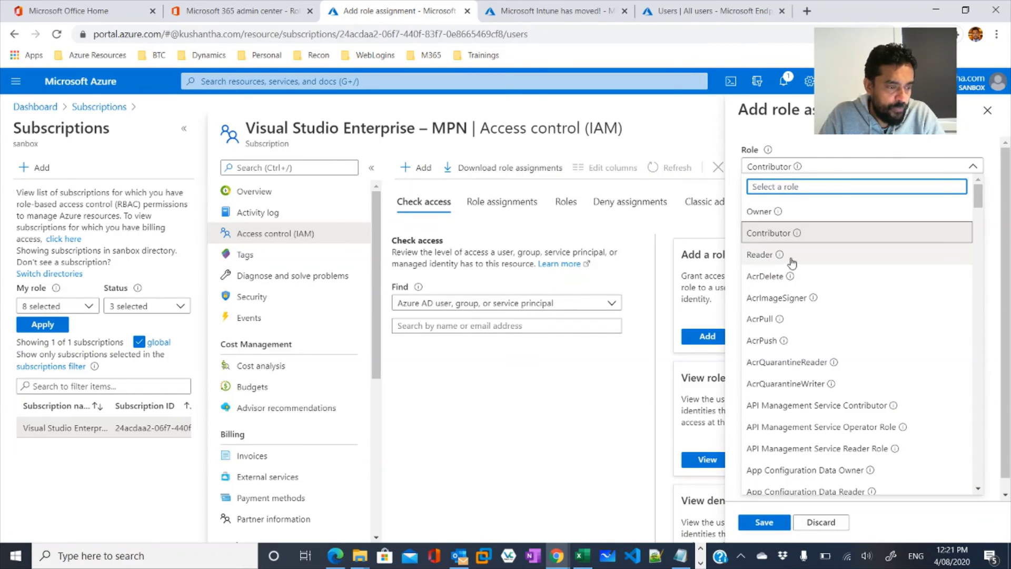
{"action": "left_click", "coordinate": [776, 255]}
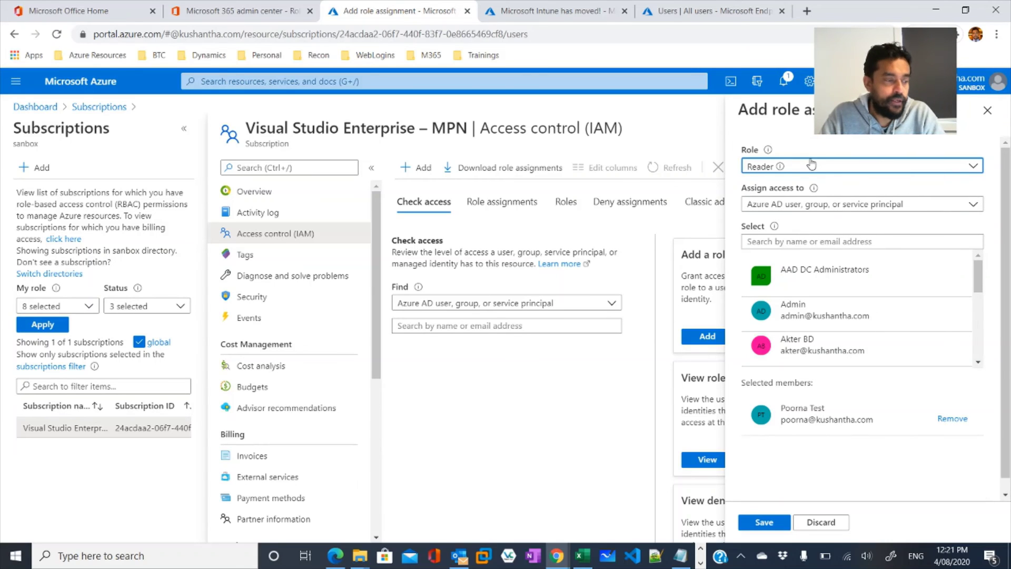
Examine the built-in service-specific roles available for the assignment, and discard the role assignment.
{"action": "left_click", "coordinate": [852, 166]}
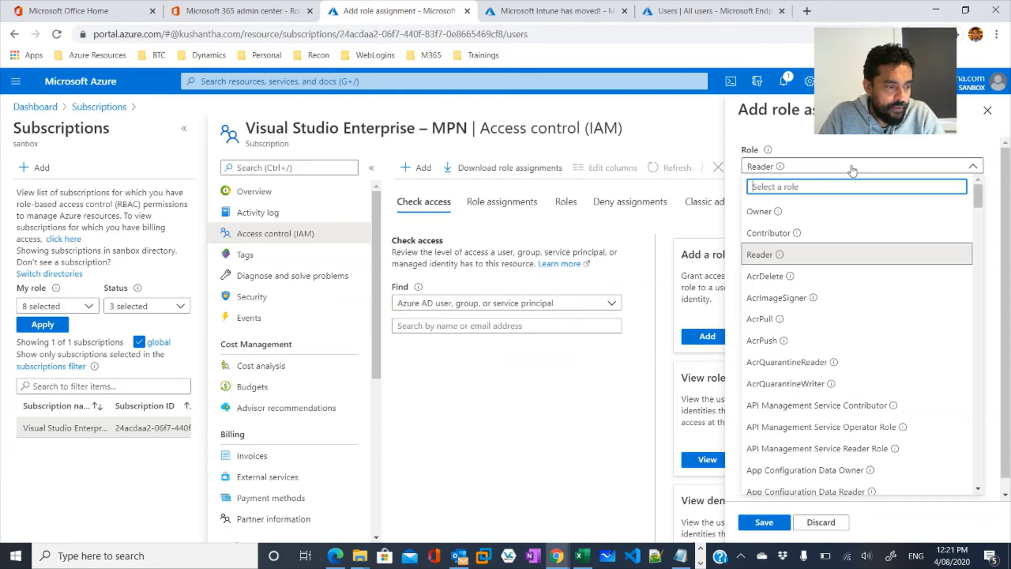
{"action": "scroll", "coordinate": [796, 298], "scroll_direction": "down", "scroll_amount": 3}
{"action": "scroll", "coordinate": [796, 298], "scroll_direction": "down", "scroll_amount": 12}
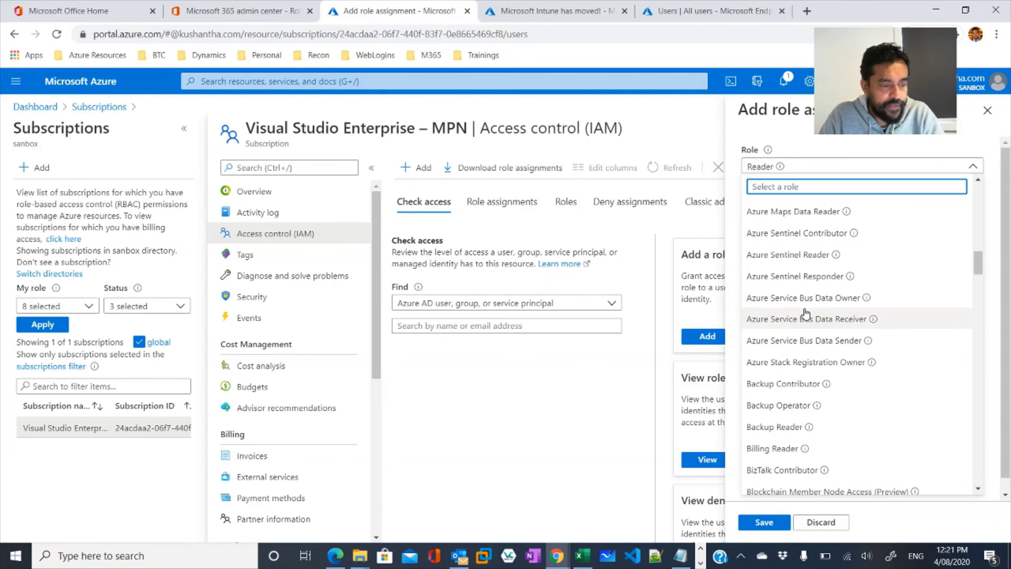
{"action": "scroll", "coordinate": [806, 311], "scroll_direction": "up", "scroll_amount": 3}
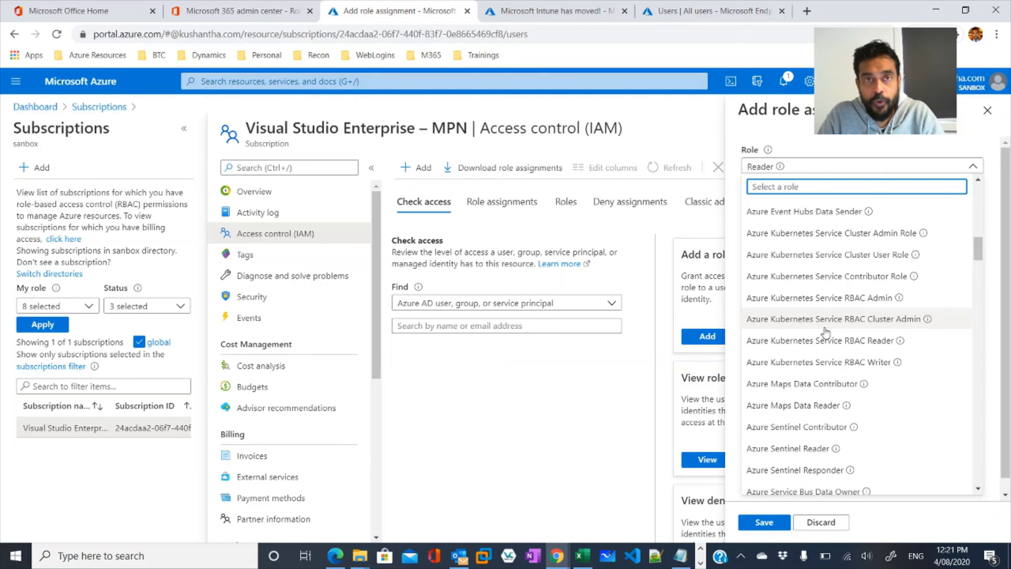
{"action": "scroll", "coordinate": [850, 340], "scroll_direction": "up", "scroll_amount": 8}
{"action": "scroll", "coordinate": [850, 341], "scroll_direction": "up", "scroll_amount": 6}
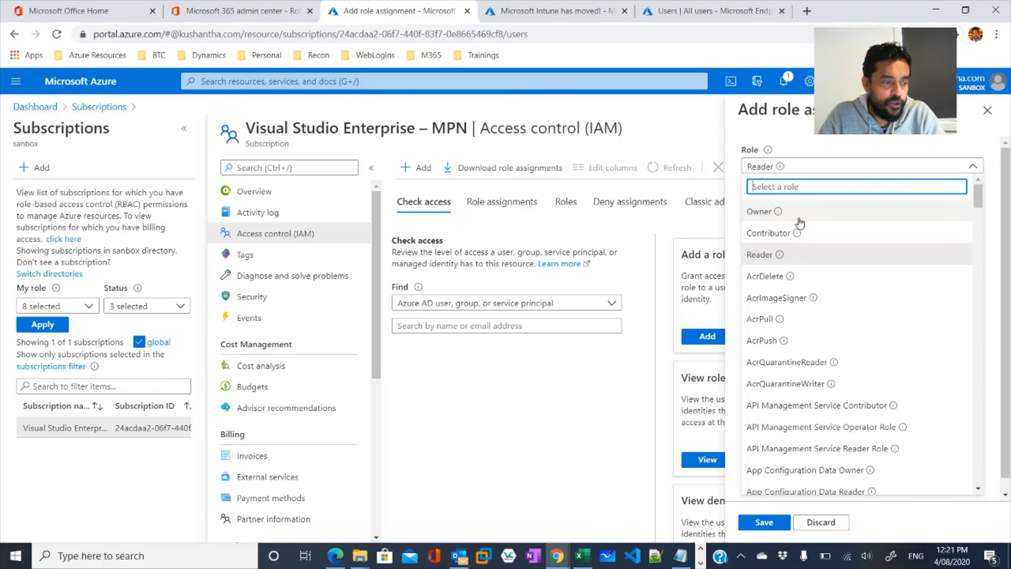
{"action": "scroll", "coordinate": [840, 295], "scroll_direction": "down", "scroll_amount": 12}
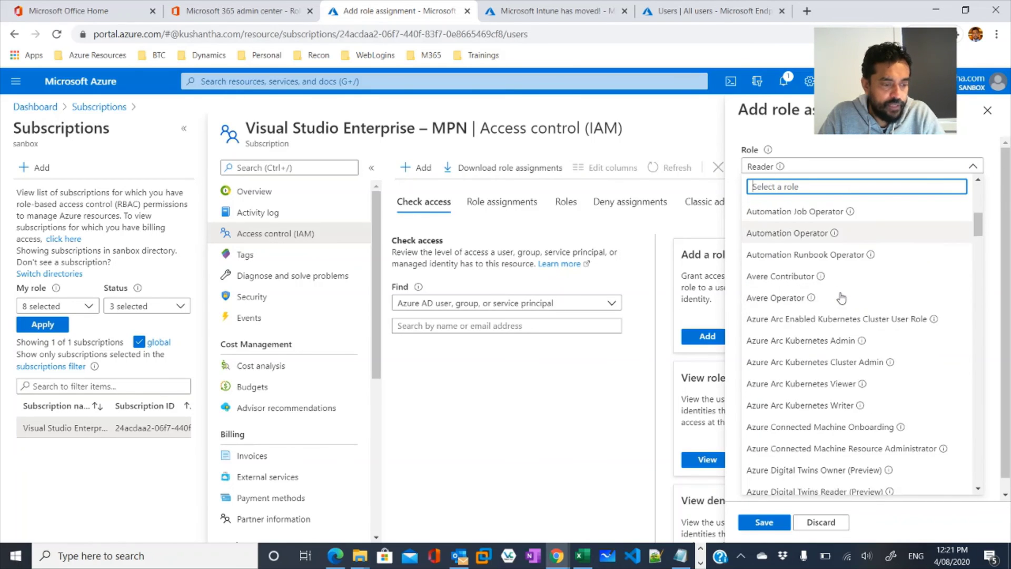
{"action": "scroll", "coordinate": [842, 299], "scroll_direction": "down", "scroll_amount": 3}
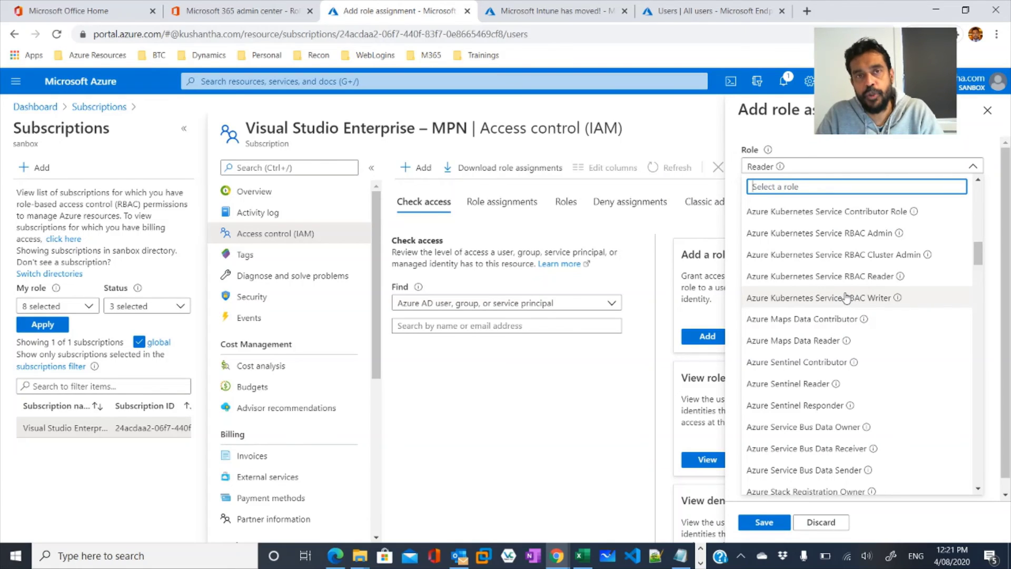
{"action": "scroll", "coordinate": [842, 326], "scroll_direction": "down", "scroll_amount": 4}
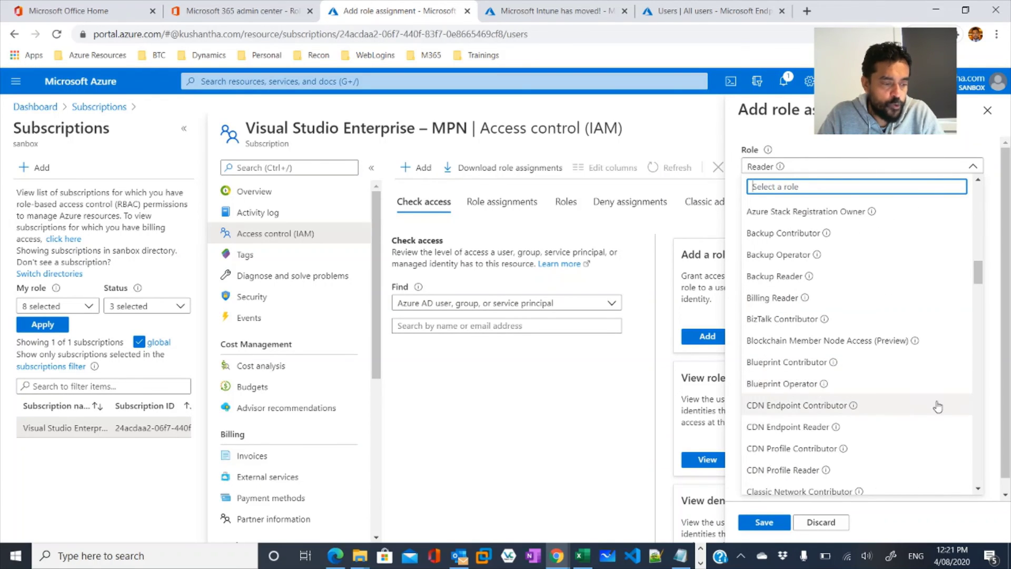
{"action": "left_click", "coordinate": [832, 523]}
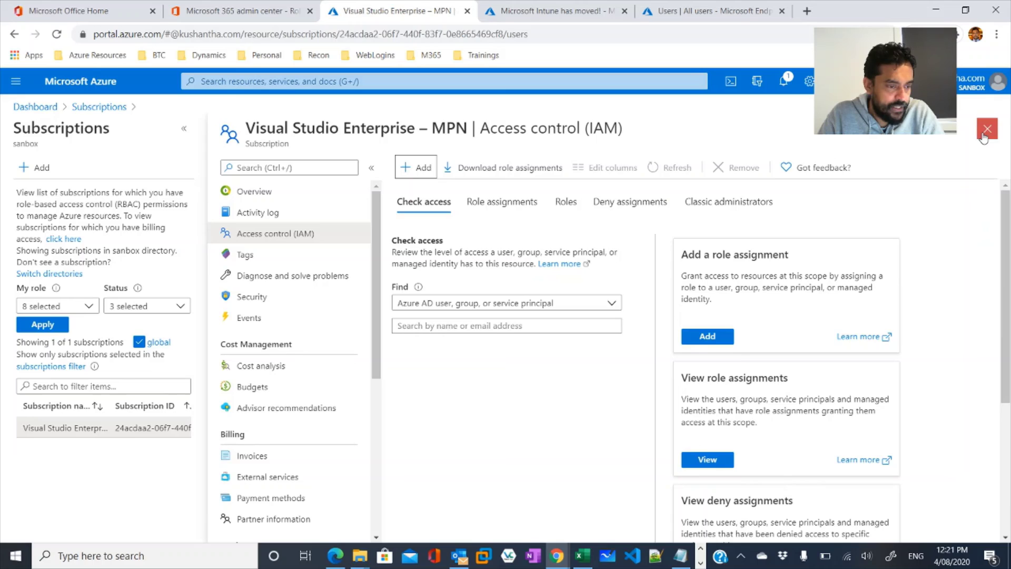
Leave the subscription's access control and open the Resource groups list.
{"action": "left_click", "coordinate": [99, 107]}
{"action": "left_click", "coordinate": [16, 81]}
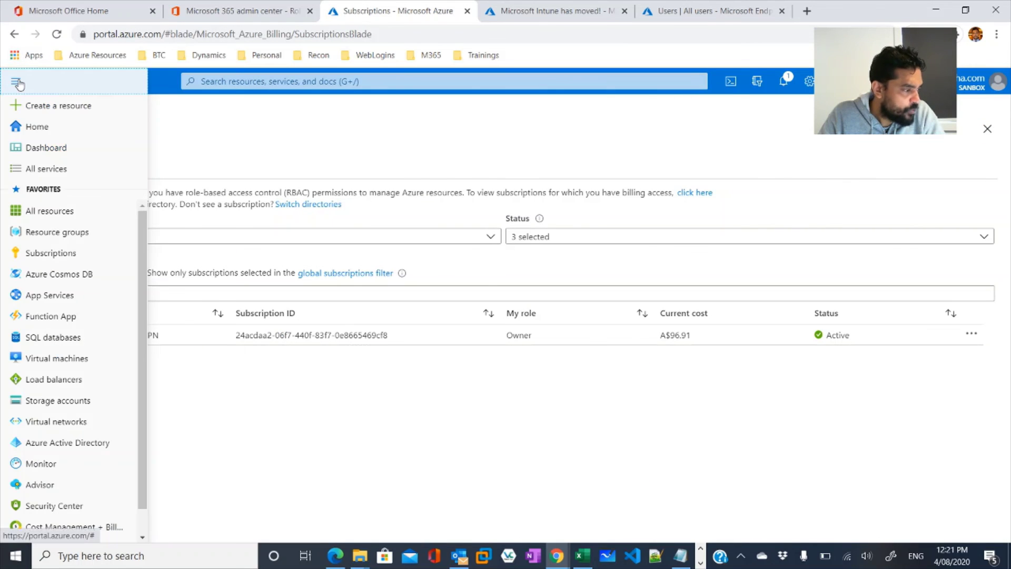
{"action": "left_click", "coordinate": [62, 234]}
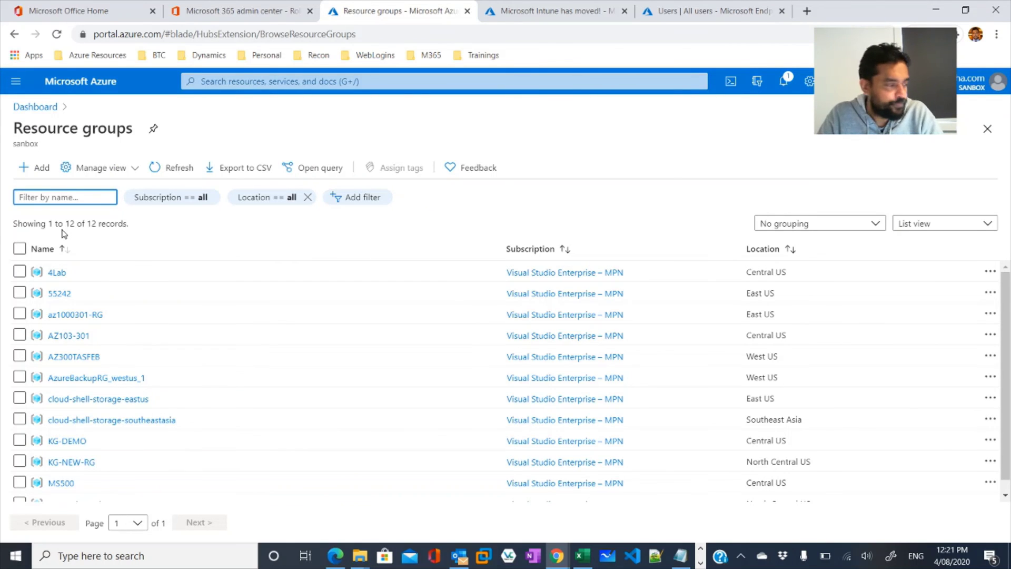
Examine the role assignment form in the az1000301-RG resource group's access control, and close it without assigning a role.
{"action": "left_click", "coordinate": [70, 315]}
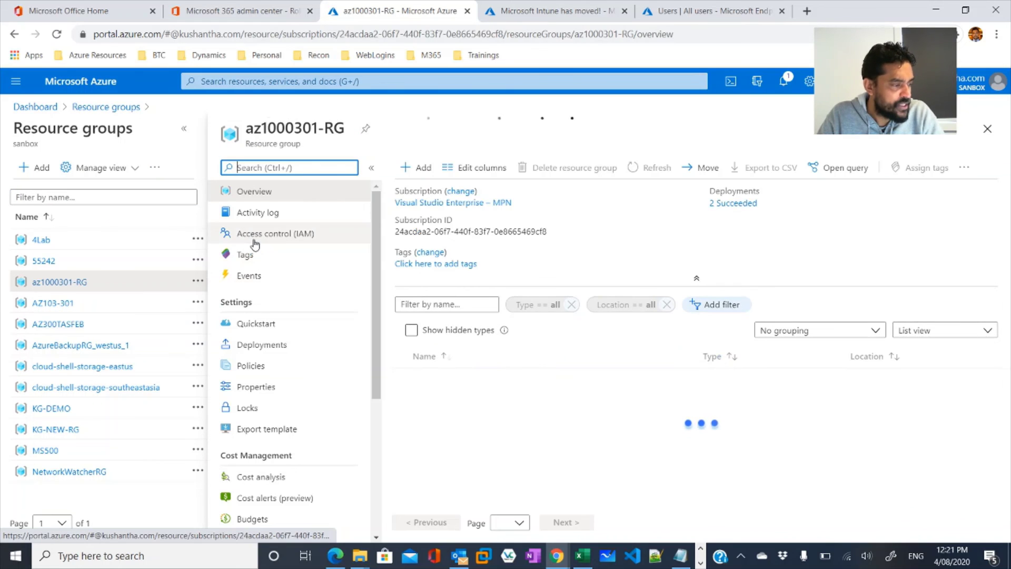
{"action": "left_click", "coordinate": [293, 235]}
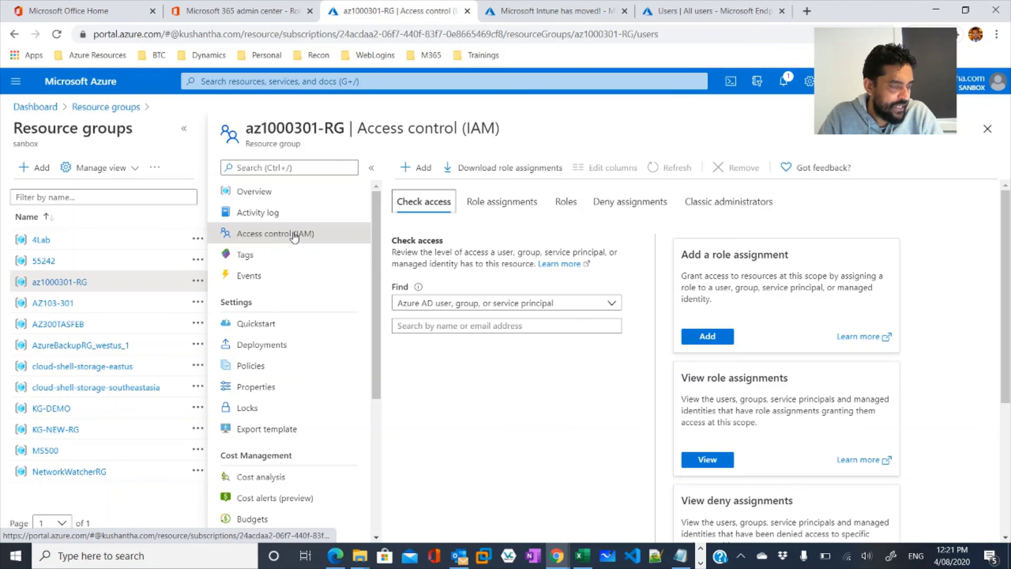
{"action": "left_click", "coordinate": [416, 167]}
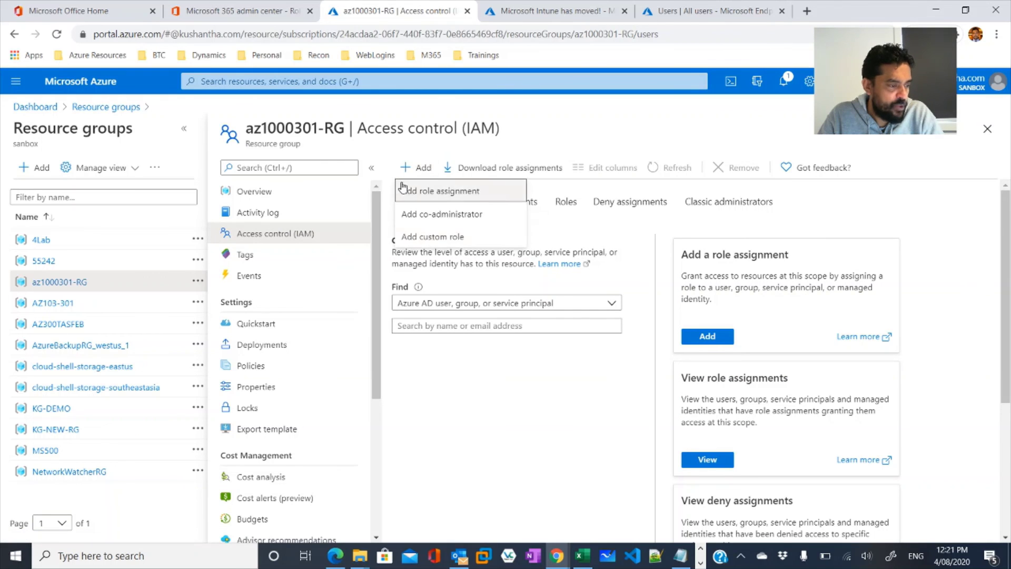
{"action": "left_click", "coordinate": [455, 192]}
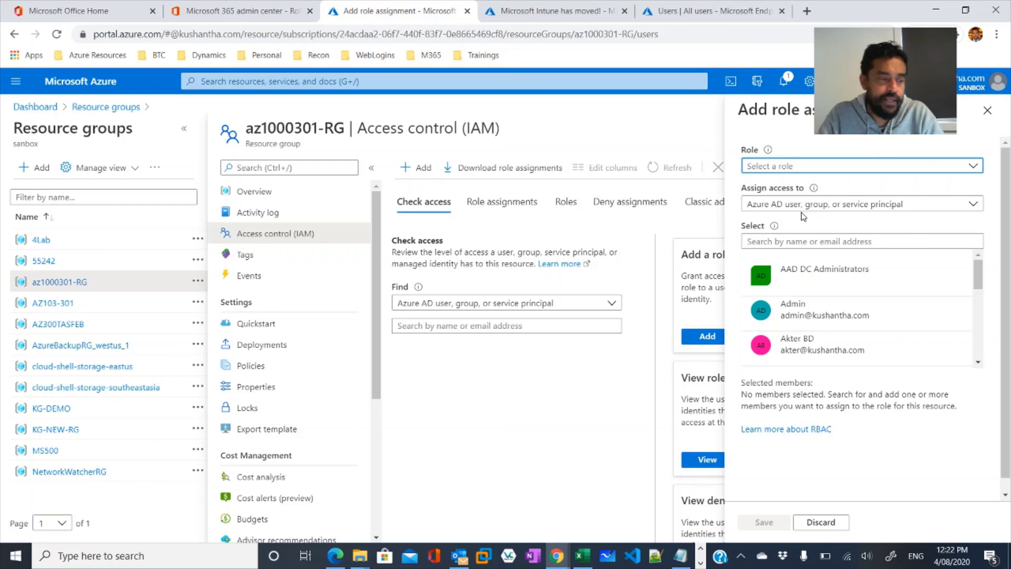
{"action": "left_click", "coordinate": [984, 114]}
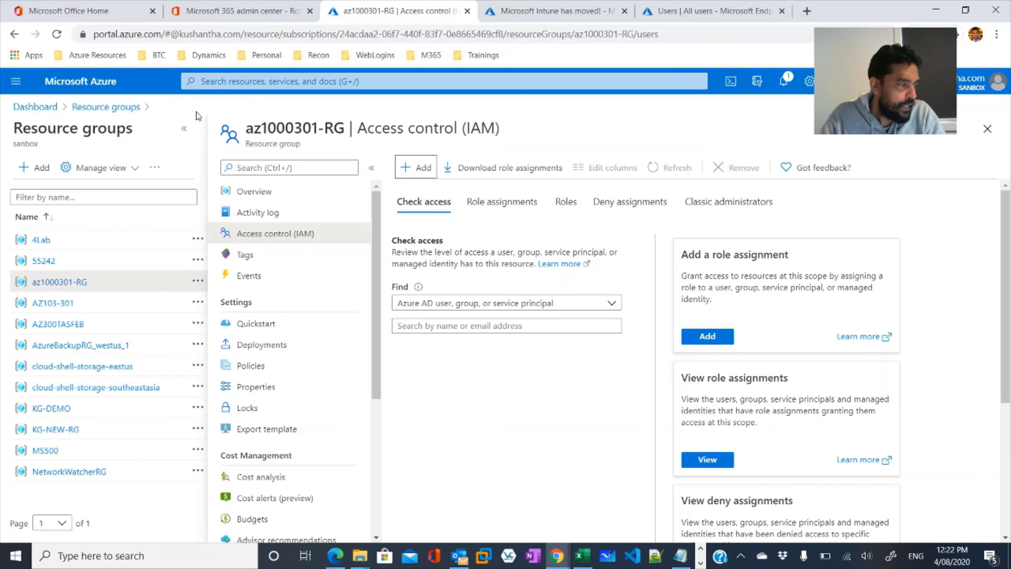
Go to the virtual machines list and open the access control settings of the KG-SM-001 virtual machine.
{"action": "left_click", "coordinate": [15, 83]}
{"action": "left_click", "coordinate": [52, 358]}
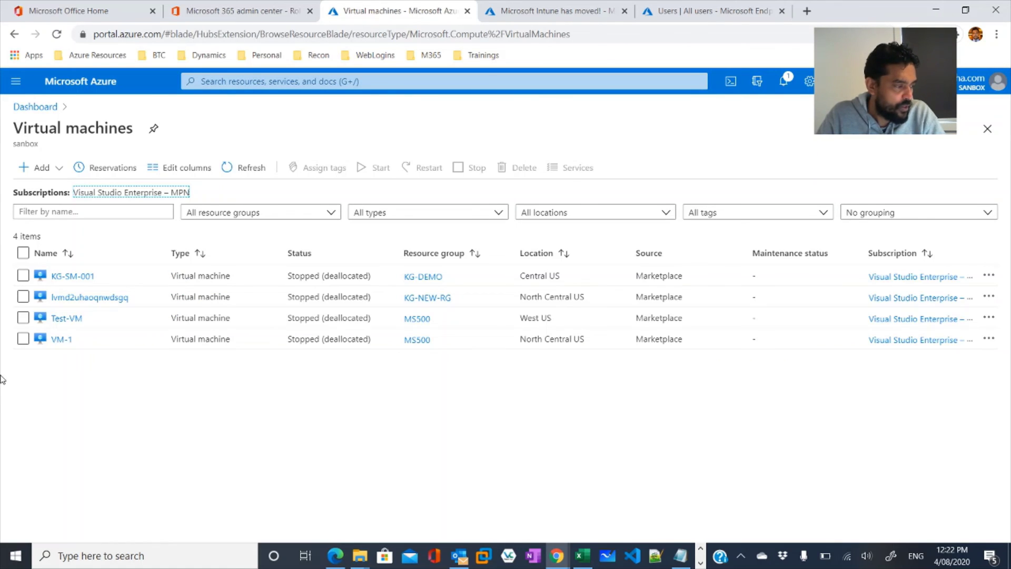
{"action": "left_click", "coordinate": [61, 276]}
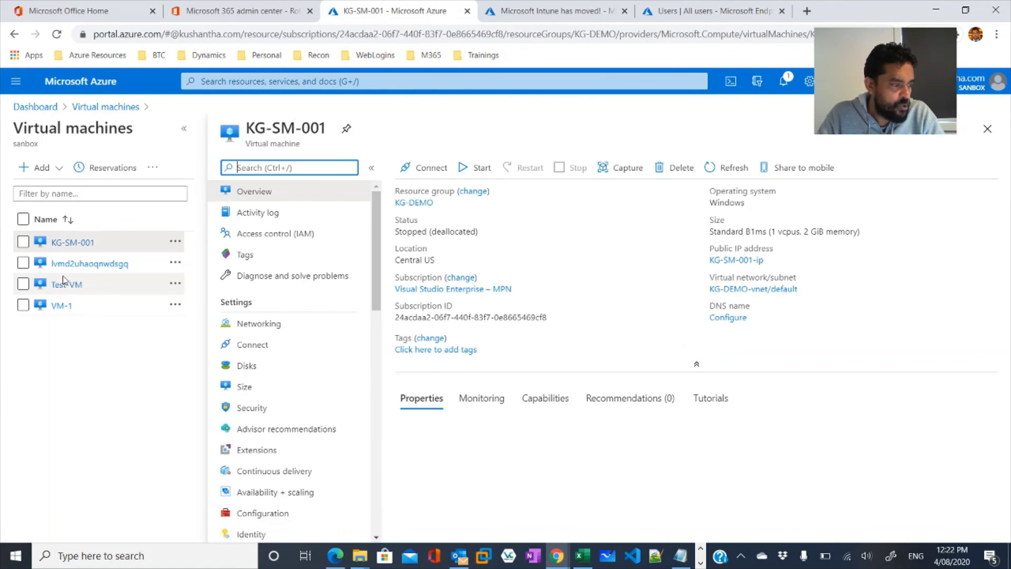
{"action": "left_click", "coordinate": [244, 237]}
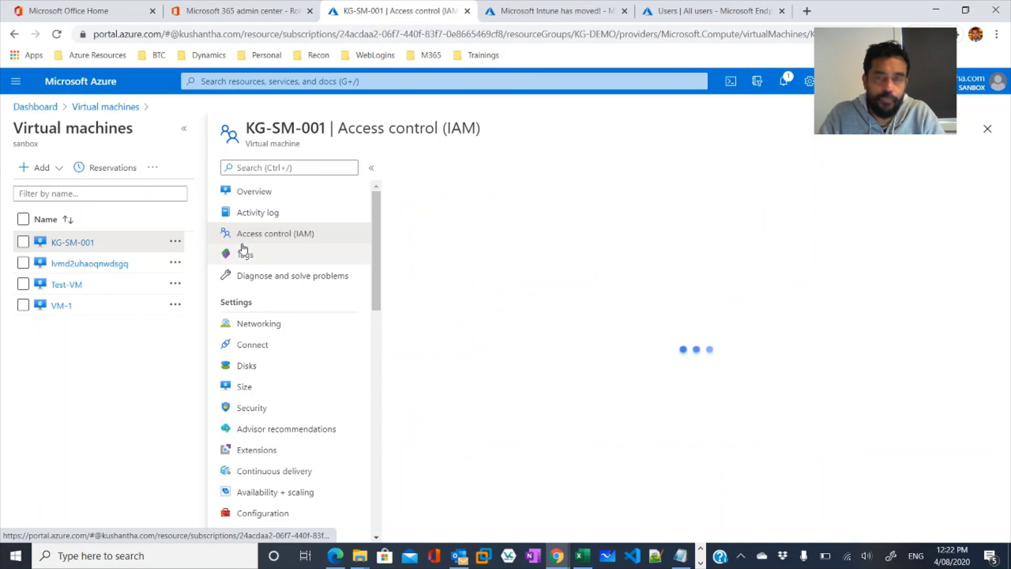